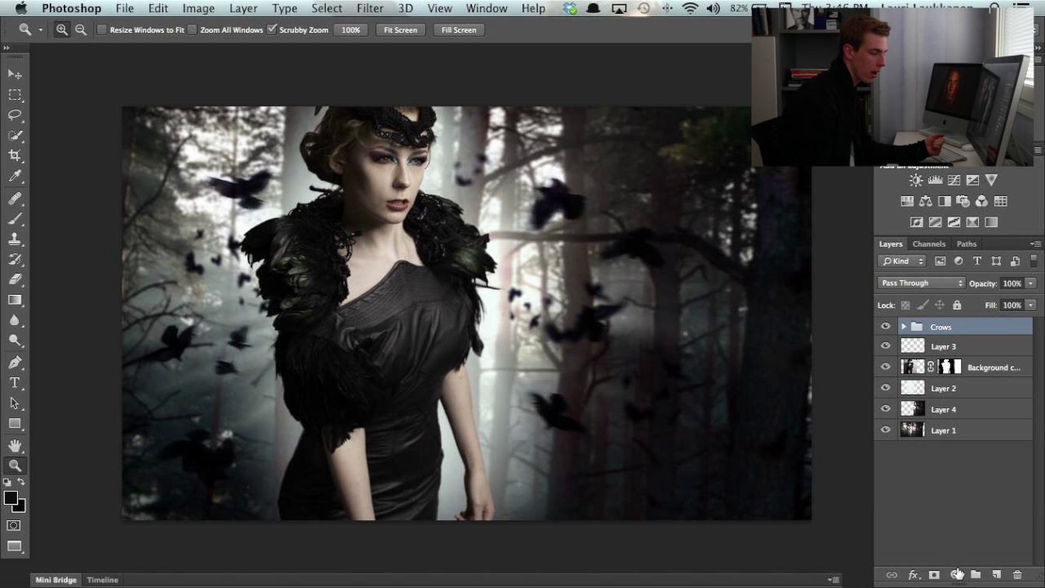
Add a Curves adjustment layer above the Crows group and zoom out to fit the whole image.
left_click(957, 575)
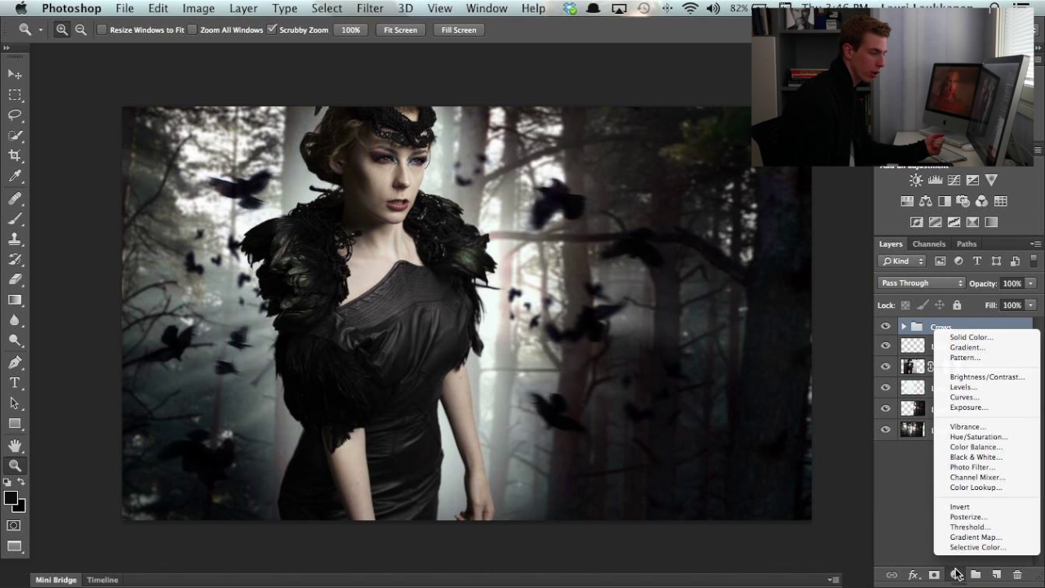
left_click(978, 397)
left_click_drag(518, 197, 448, 161)
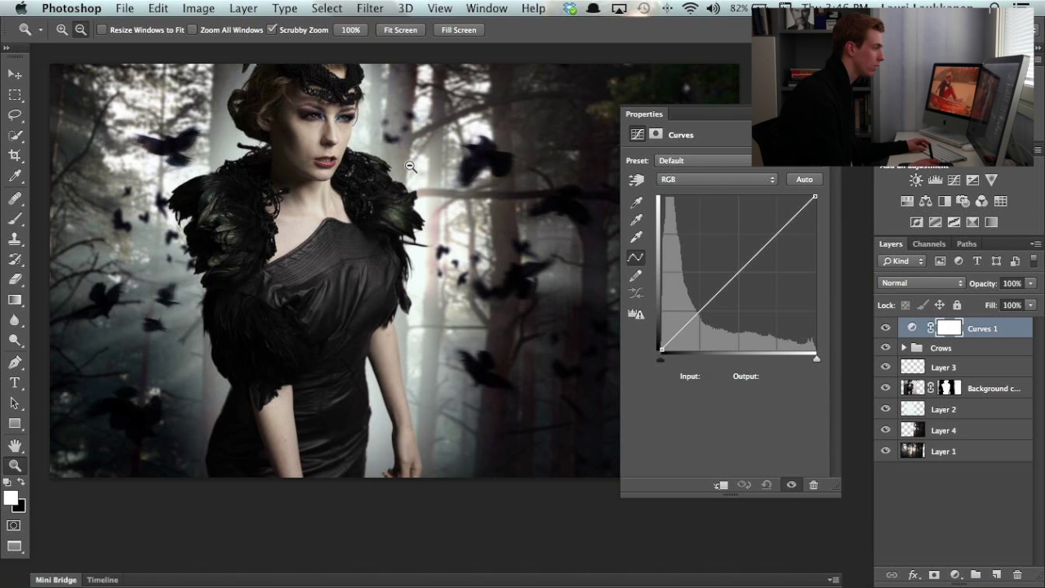
left_click(412, 168, "alt")
left_click(421, 173, "alt")
left_click(433, 188, "alt")
scroll(421, 175, "right", 3)
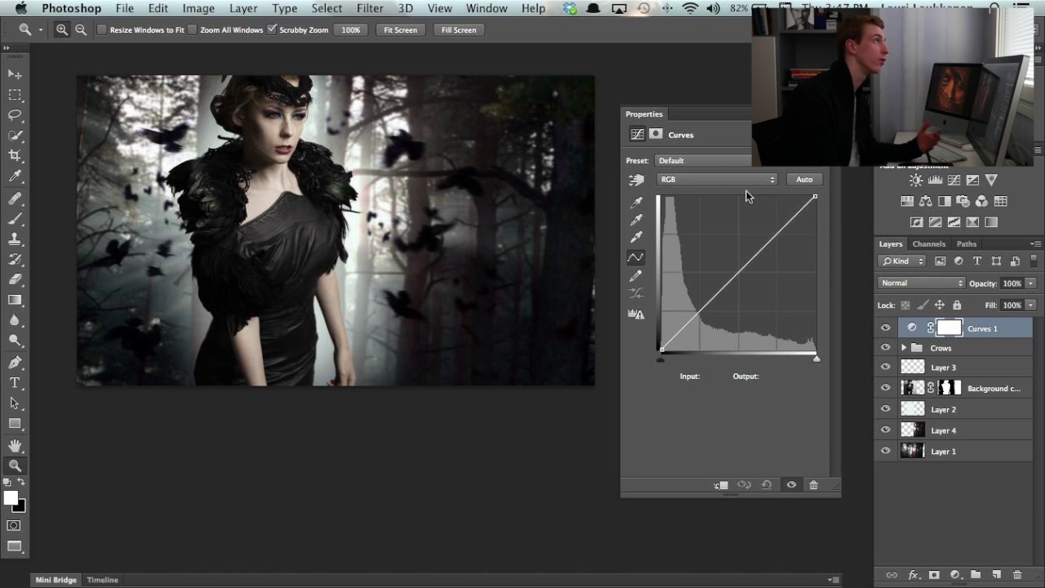
Switch the Curves 1 adjustment to the Blue channel.
left_click(743, 179)
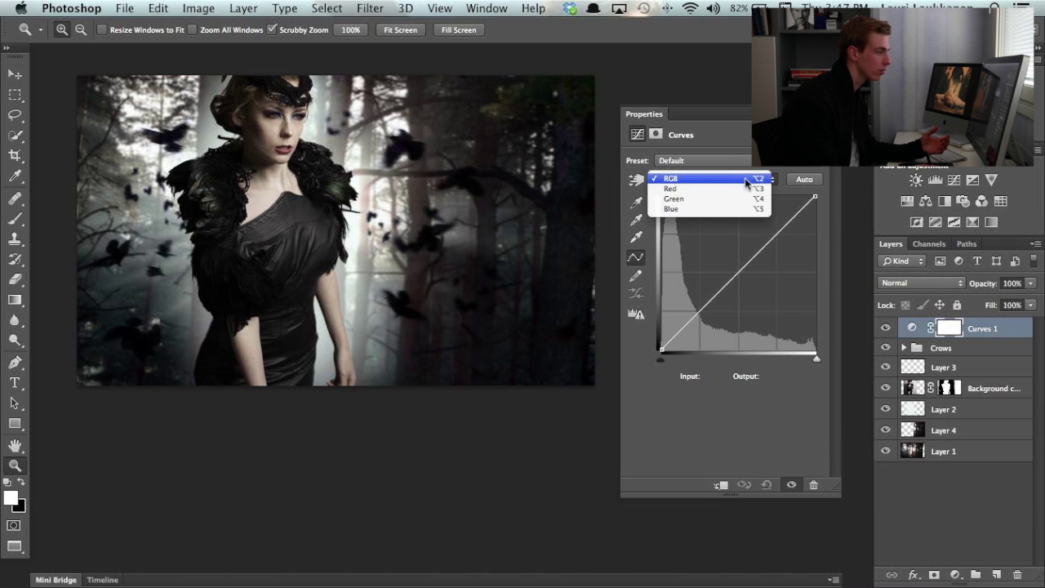
left_click(734, 209)
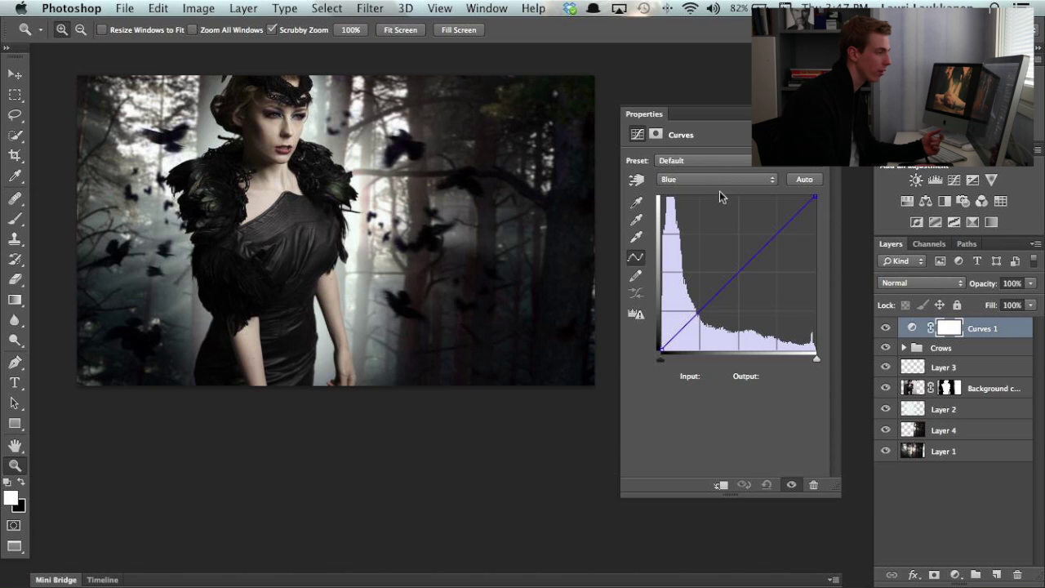
left_click(729, 183)
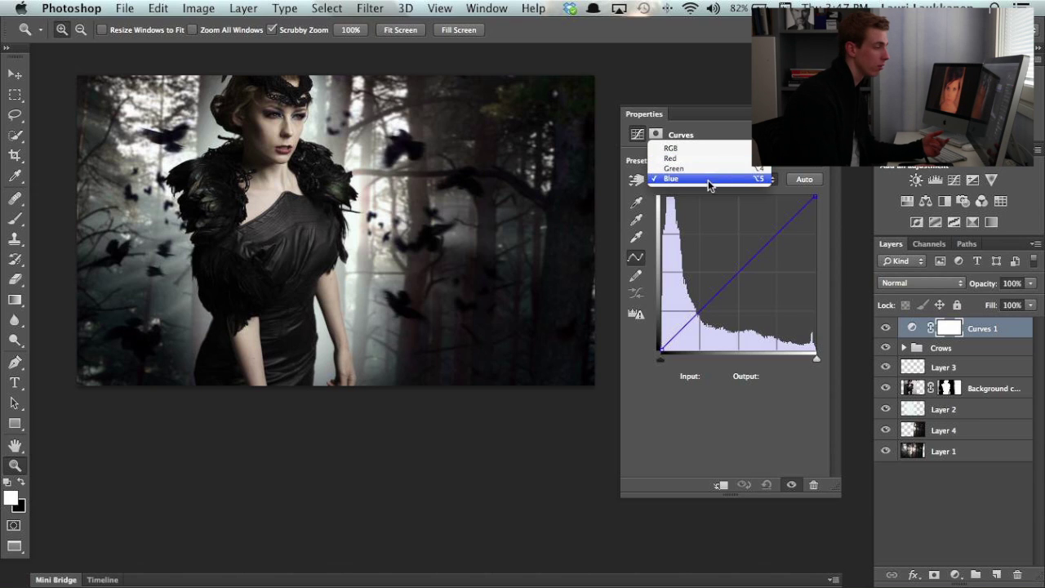
left_click(707, 179)
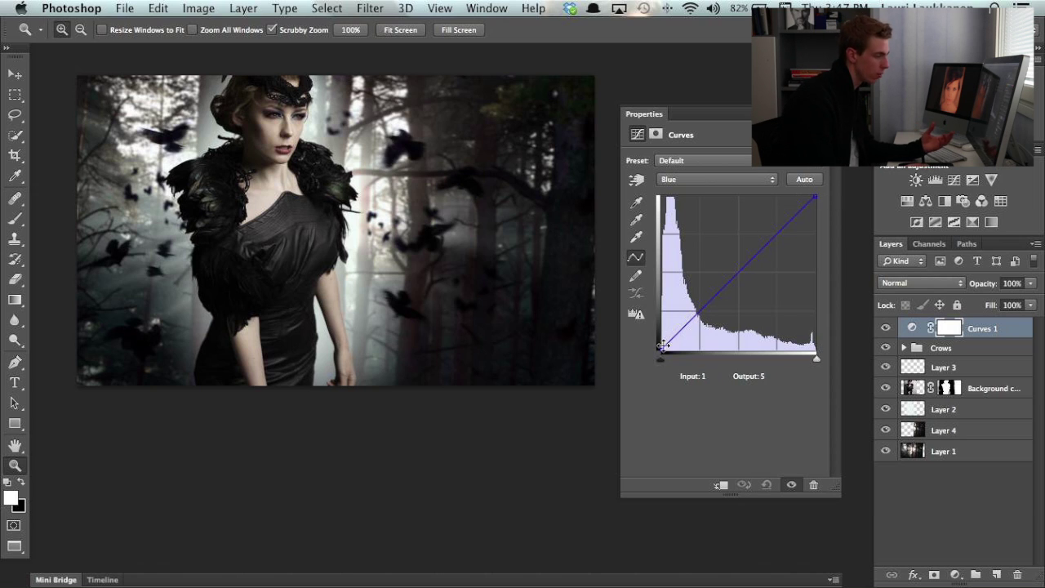
Raise the blue black point to output 14 and lower the white point to 249.
mouse_move(663, 344)
left_mouse_down()
mouse_move(671, 326)
mouse_move(660, 350)
left_mouse_up()
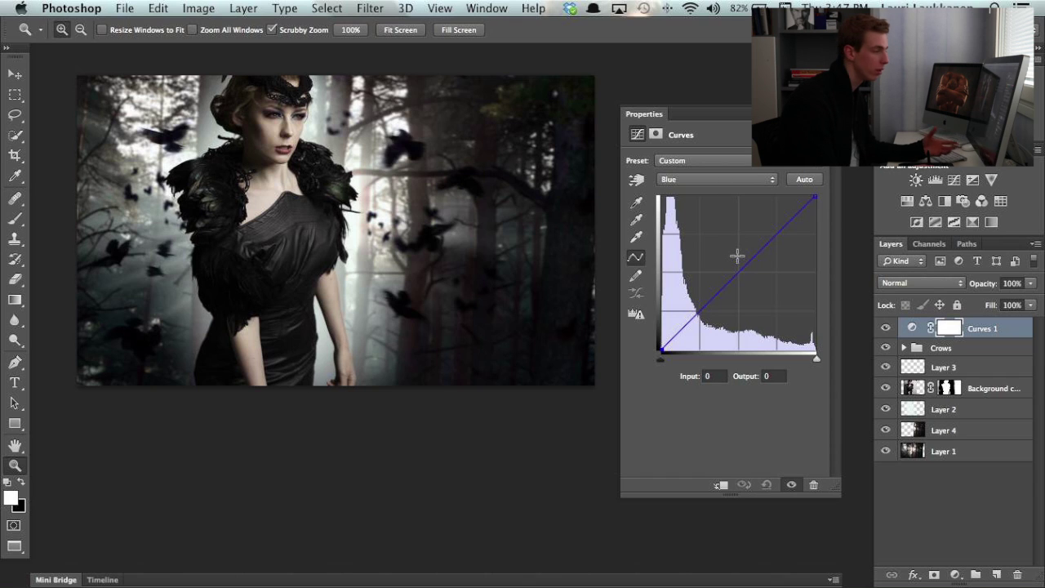
left_click_drag(739, 271, 729, 257)
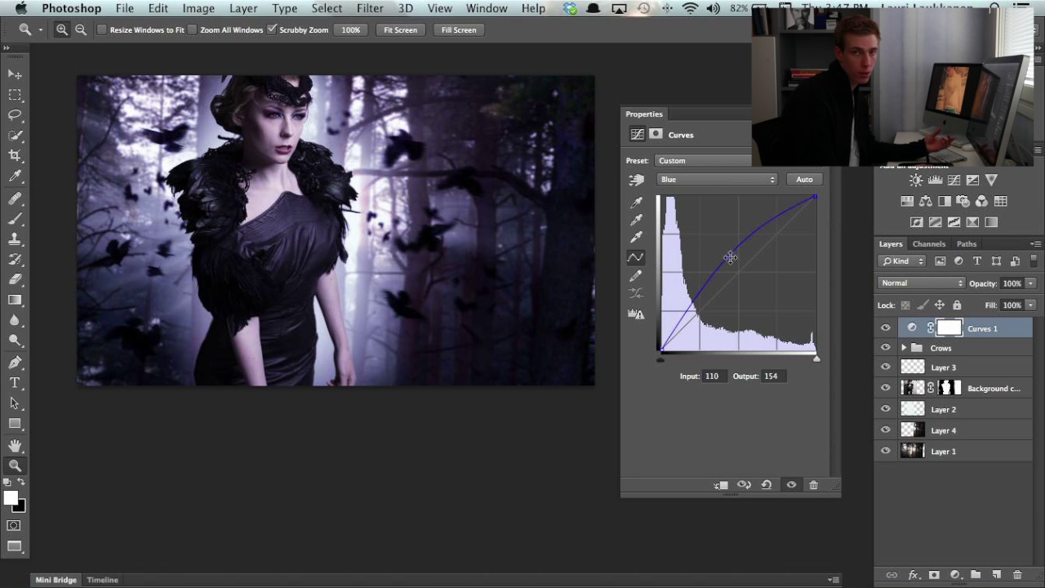
left_click_drag(729, 257, 750, 282)
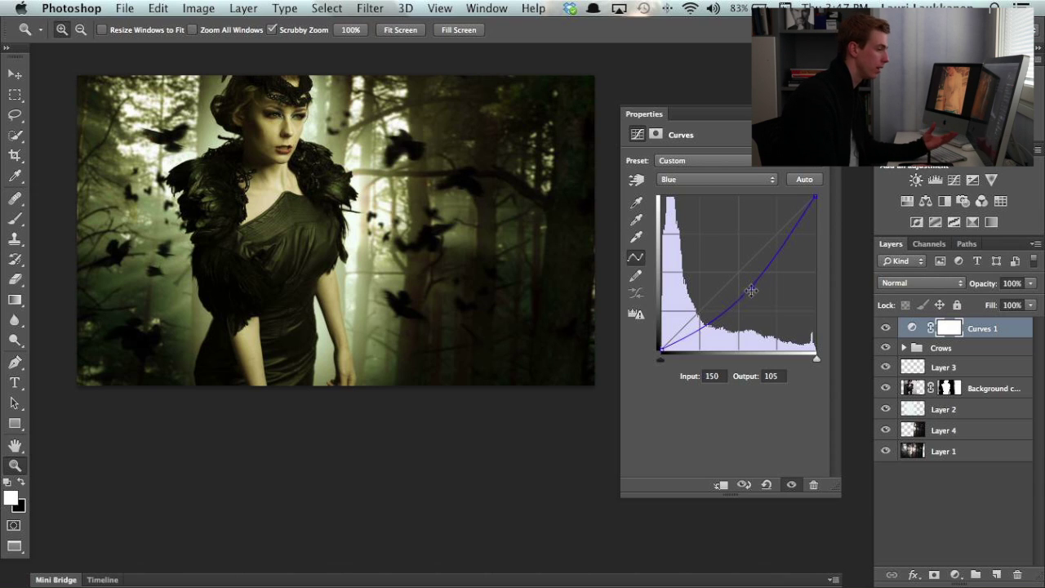
key("Delete")
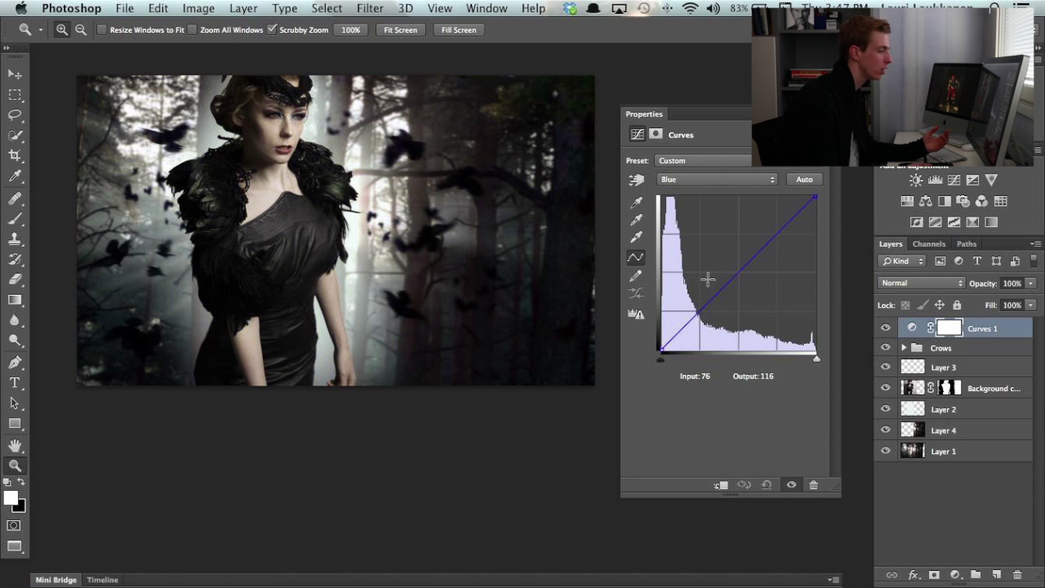
left_click_drag(663, 348, 656, 341)
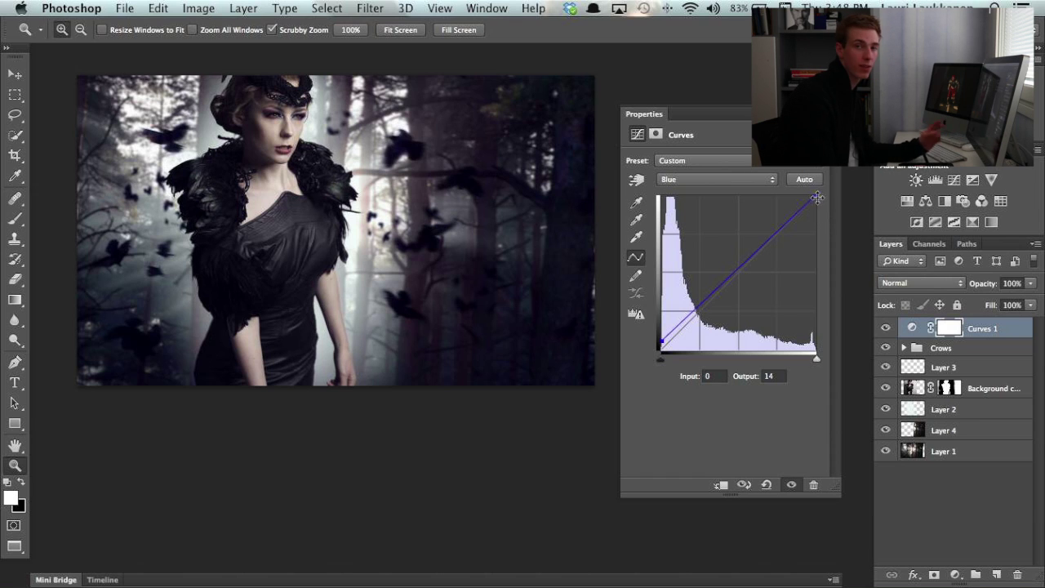
left_click_drag(815, 200, 820, 201)
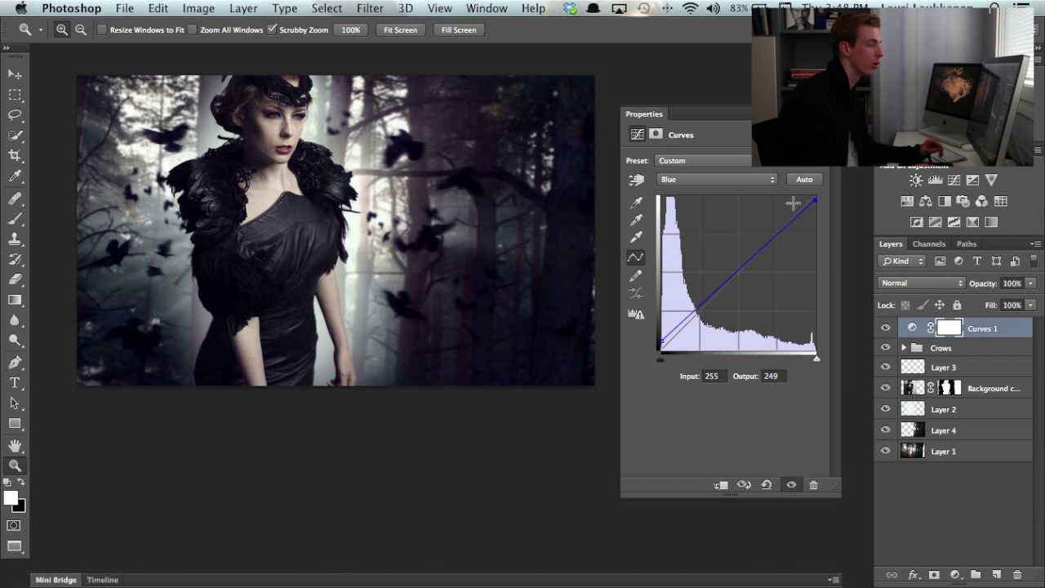
left_click(744, 178)
On the Green channel, lift the black point and raise midtone input 126 to output 137.
left_click(747, 169)
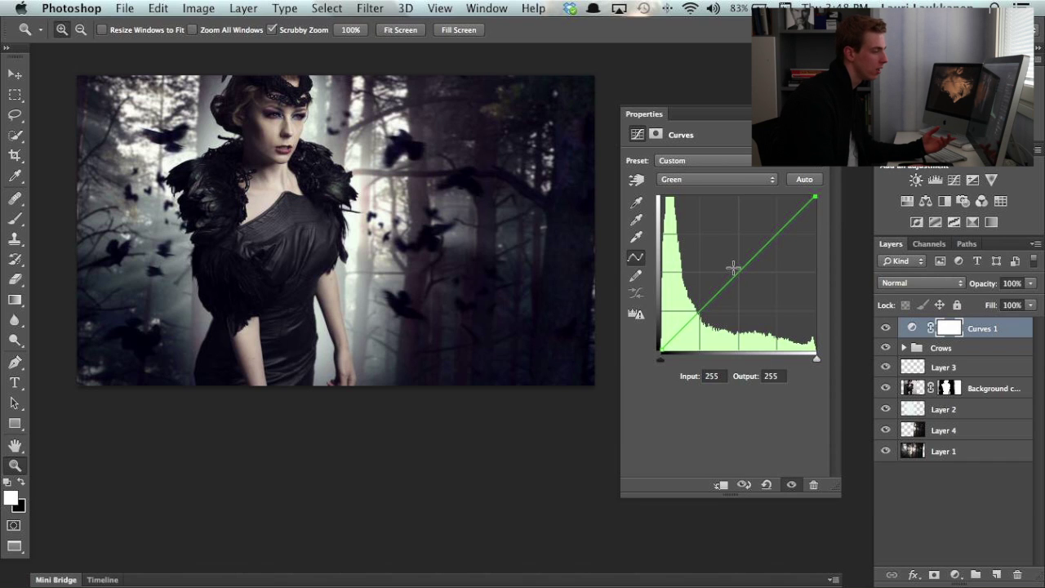
mouse_move(734, 271)
left_mouse_down()
mouse_move(729, 254)
mouse_move(748, 286)
left_mouse_up()
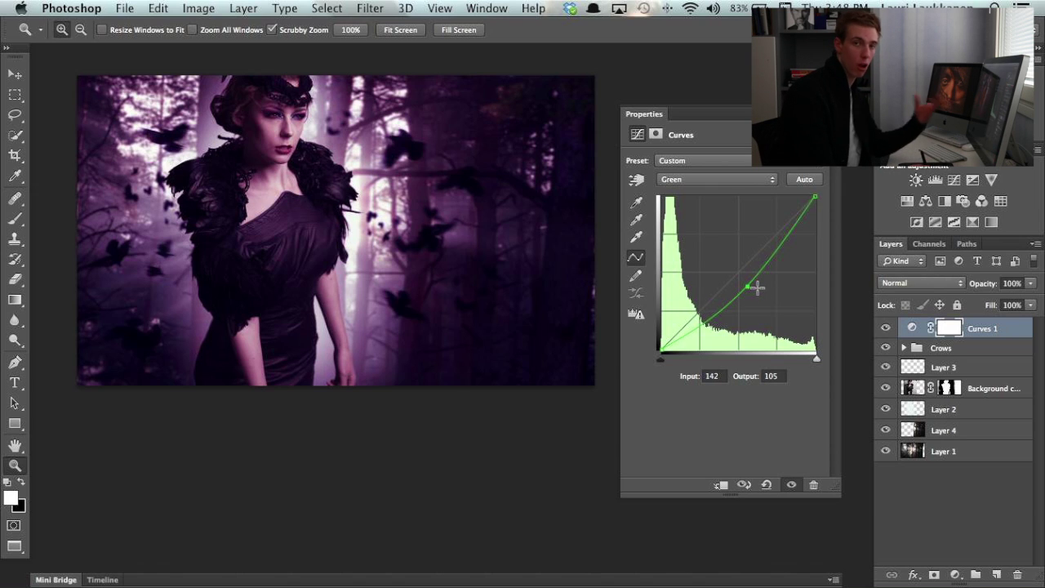
left_click_drag(750, 286, 750, 367)
left_click_drag(665, 348, 653, 337)
left_click_drag(737, 270, 738, 266)
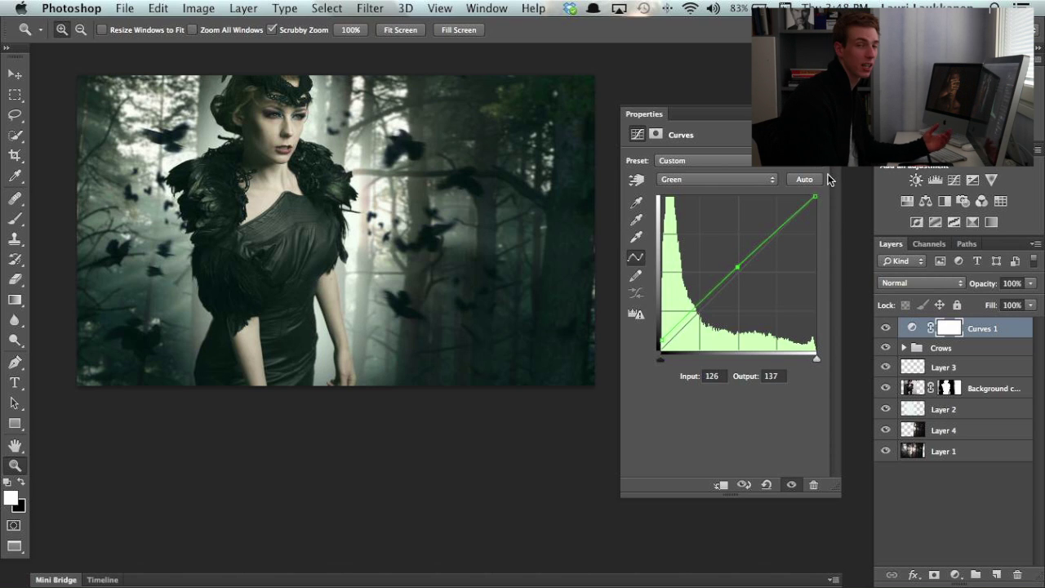
On the Red channel, pull a midpoint down to input 133, output 118.
left_click(756, 182)
left_click(755, 168)
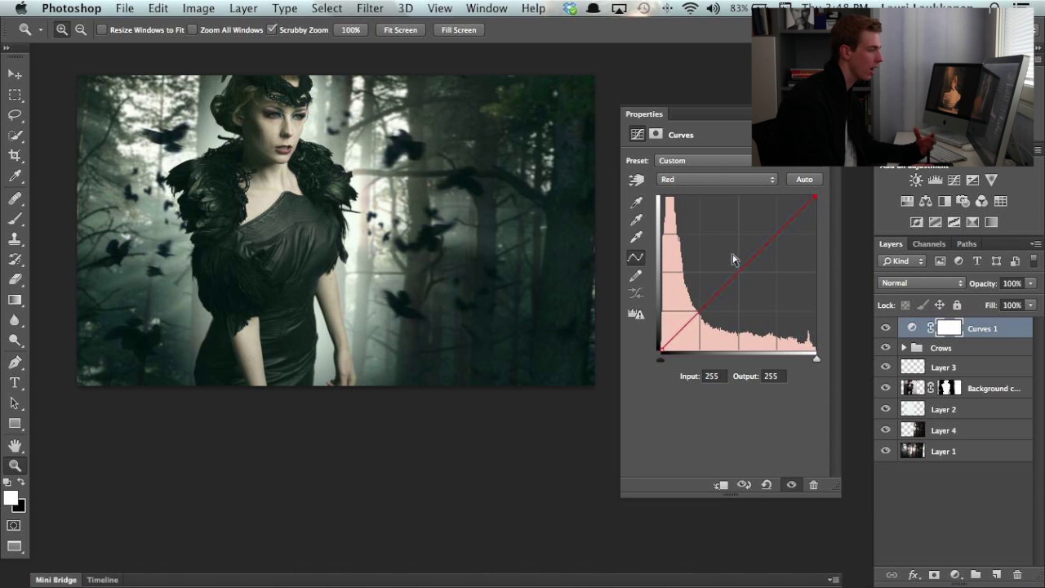
left_click_drag(741, 272, 764, 297)
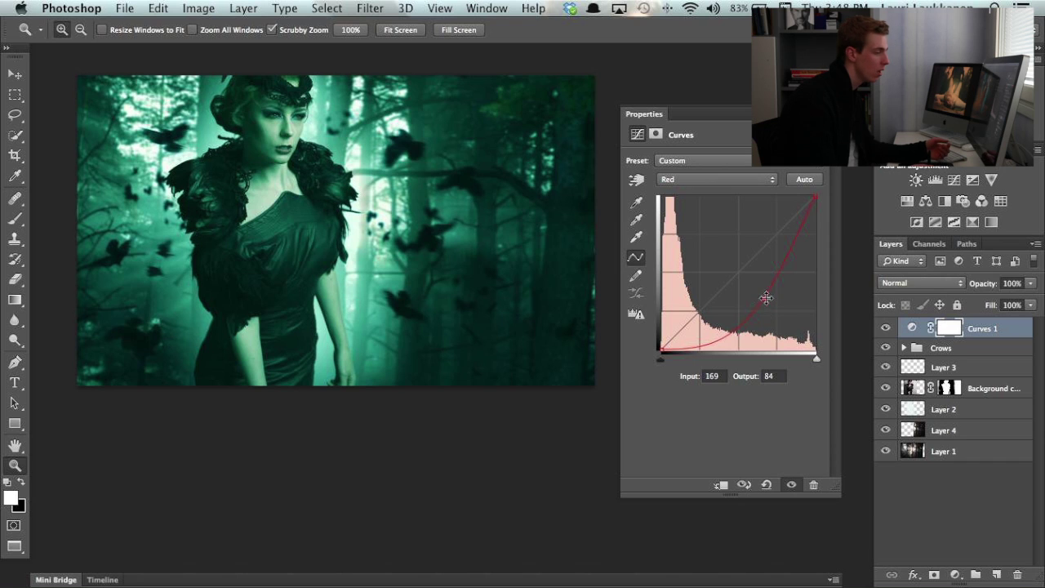
left_click_drag(763, 299, 741, 278)
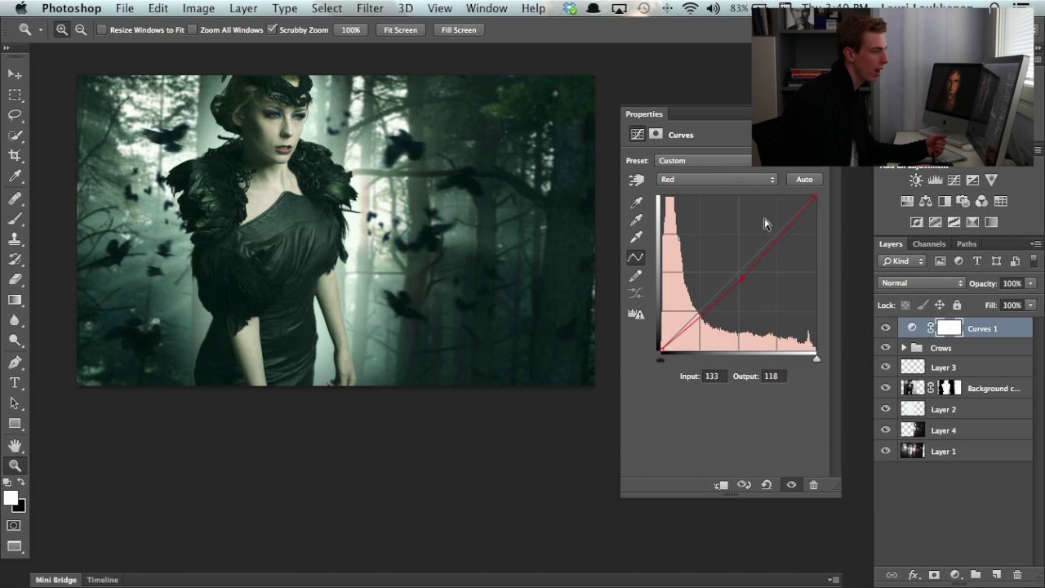
Review the Blue, Green and Red channel curves of Curves 1.
left_click(718, 178)
left_click(723, 200)
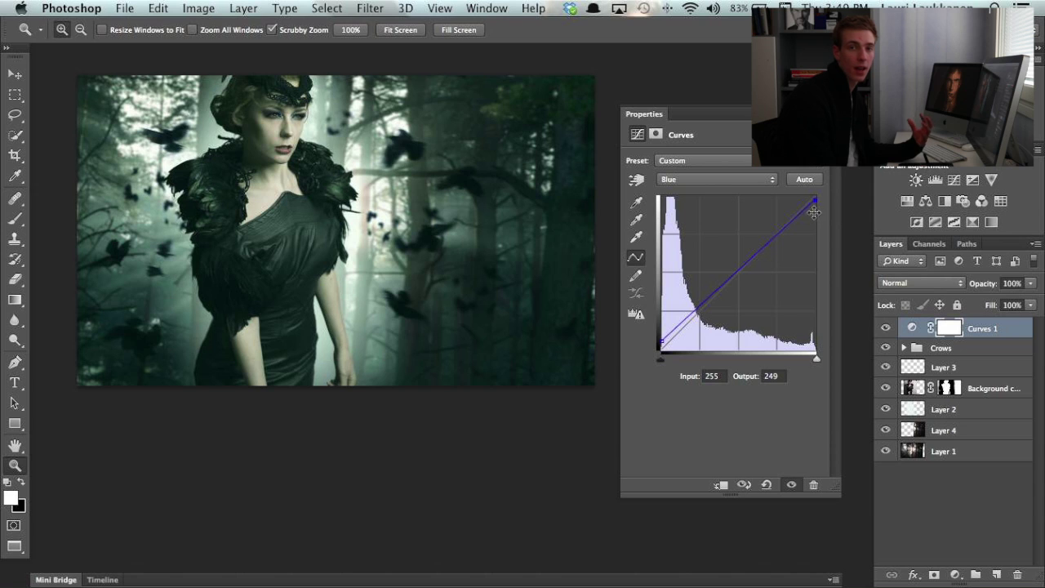
left_click(774, 179)
left_click(761, 169)
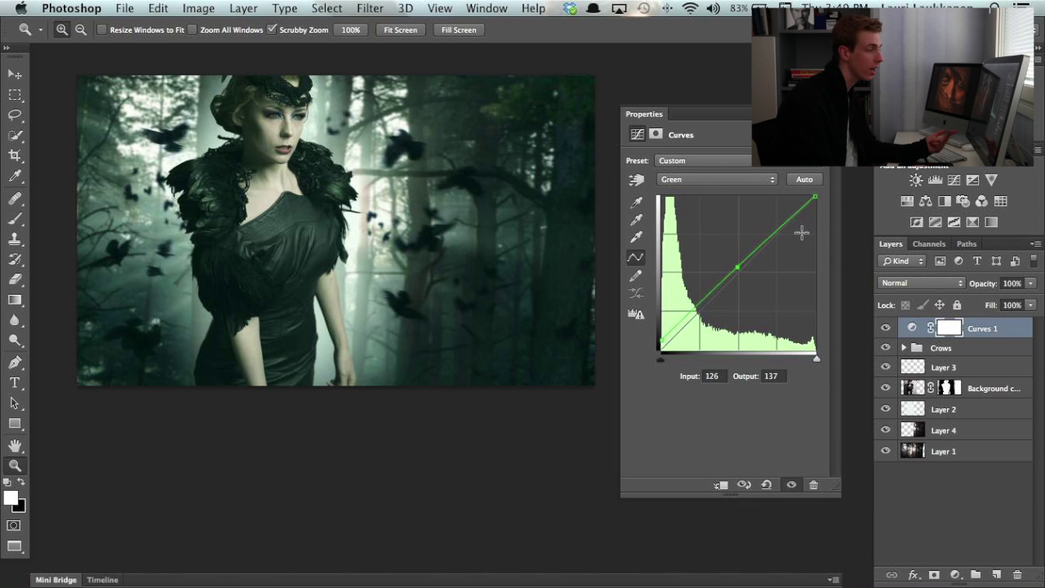
left_click(753, 173)
left_click(743, 166)
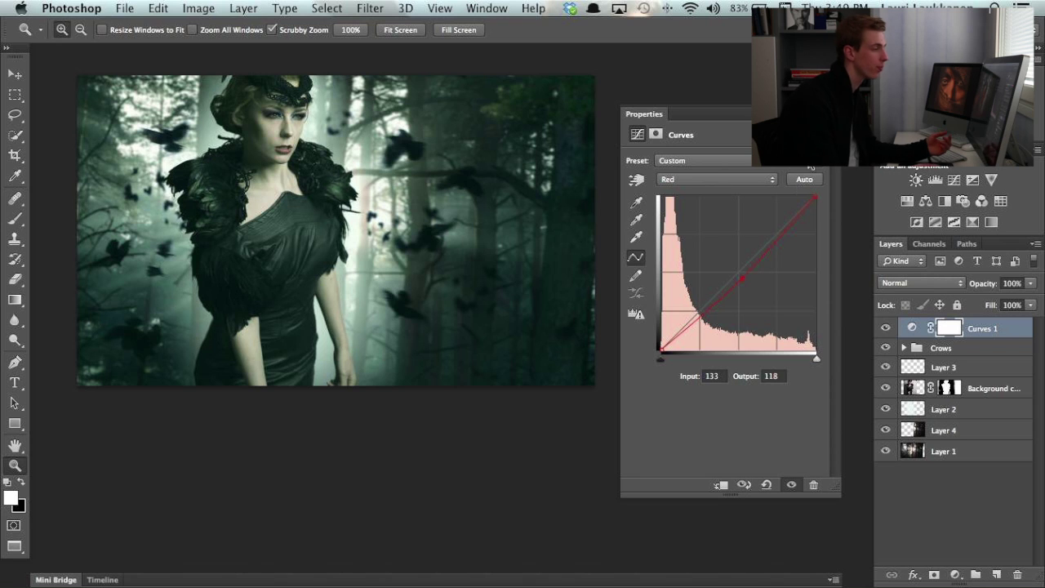
Close the curve settings, compare the image with and without the grade, and centre the composite.
left_click(886, 327)
left_click(886, 328)
left_click_drag(477, 252, 556, 259)
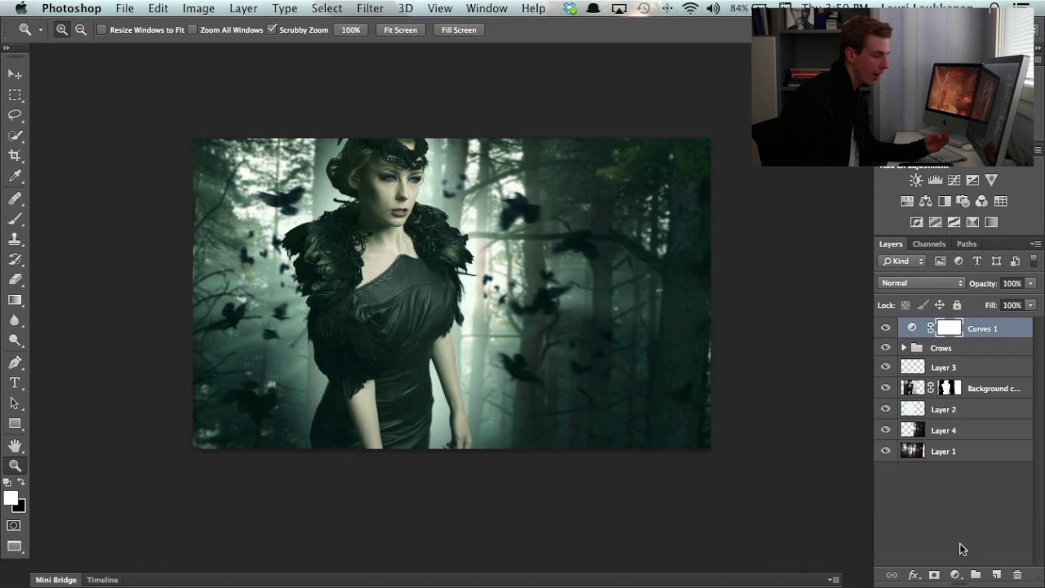
Add a Curves 2 layer with its RGB midpoint pulled down to input 133, output 119.
left_click(955, 574)
left_click(975, 400)
left_click_drag(747, 266, 749, 289)
left_click(834, 114)
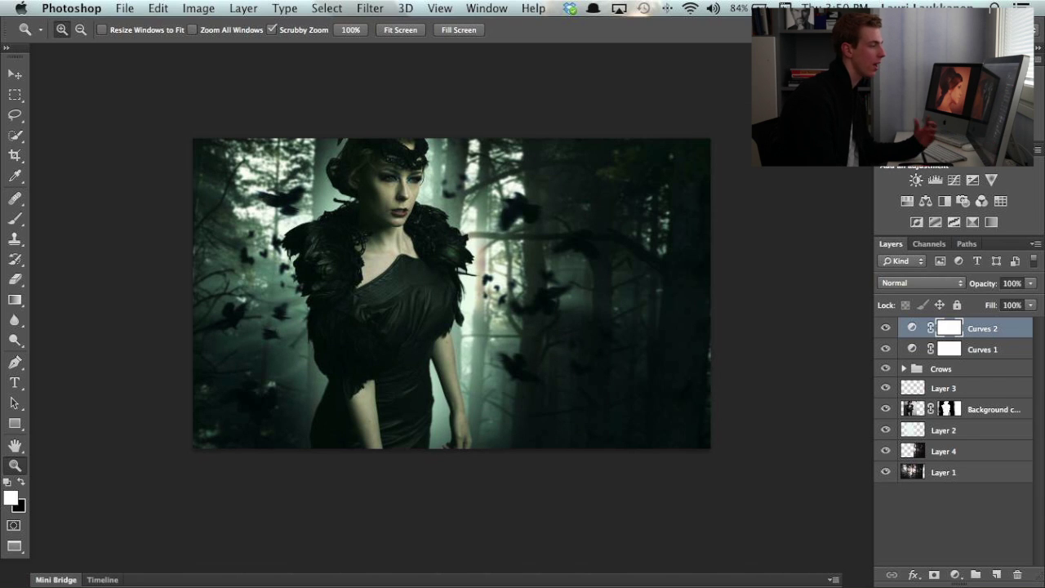
With the Lasso tool, scribble a freehand selection around the woman's head and across the forest.
left_click(15, 115)
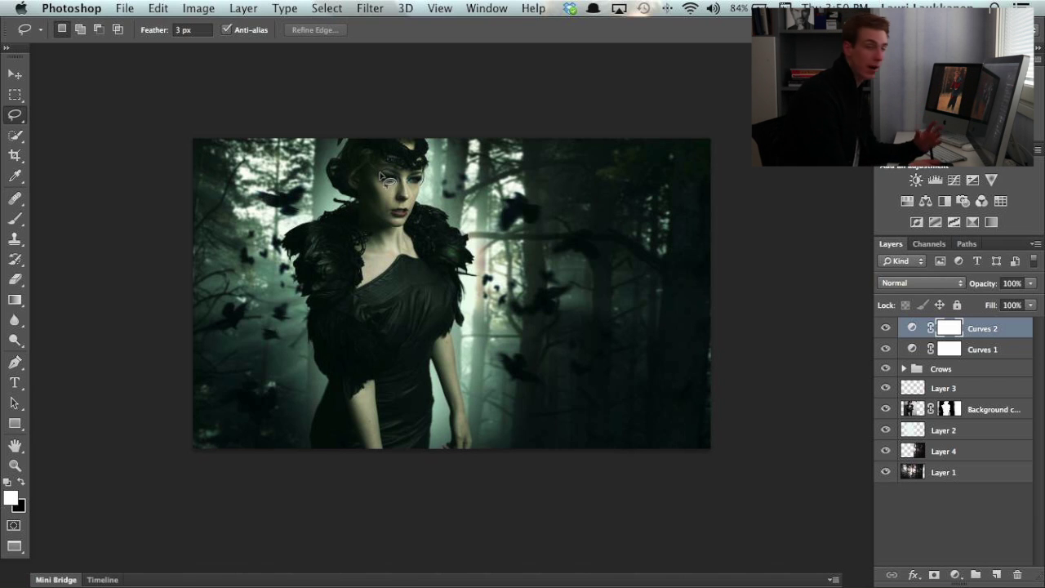
mouse_move(363, 168)
left_mouse_down()
mouse_move(294, 161)
mouse_move(289, 194)
mouse_move(252, 200)
mouse_move(205, 229)
mouse_move(243, 245)
mouse_move(222, 272)
mouse_move(287, 278)
mouse_move(227, 347)
mouse_move(249, 328)
mouse_move(281, 368)
mouse_move(292, 328)
mouse_move(290, 376)
mouse_move(311, 415)
mouse_move(377, 361)
mouse_move(385, 334)
mouse_move(454, 436)
mouse_move(463, 395)
mouse_move(484, 415)
mouse_move(468, 344)
mouse_move(507, 325)
mouse_move(563, 397)
mouse_move(522, 413)
mouse_move(622, 343)
mouse_move(622, 316)
mouse_move(605, 365)
mouse_move(649, 310)
mouse_move(624, 313)
mouse_move(697, 282)
mouse_move(618, 212)
mouse_move(643, 168)
mouse_move(614, 234)
mouse_move(599, 168)
mouse_move(571, 191)
mouse_move(591, 187)
mouse_move(528, 198)
mouse_move(541, 143)
mouse_move(507, 173)
mouse_move(491, 167)
mouse_move(500, 147)
mouse_move(482, 169)
mouse_move(476, 145)
mouse_move(460, 151)
mouse_move(448, 137)
mouse_move(437, 155)
mouse_move(386, 155)
mouse_move(417, 191)
mouse_move(380, 190)
mouse_move(352, 207)
mouse_move(392, 198)
mouse_move(309, 263)
mouse_move(246, 290)
mouse_move(285, 287)
mouse_move(321, 328)
mouse_move(300, 341)
mouse_move(377, 333)
mouse_move(363, 408)
left_mouse_up()
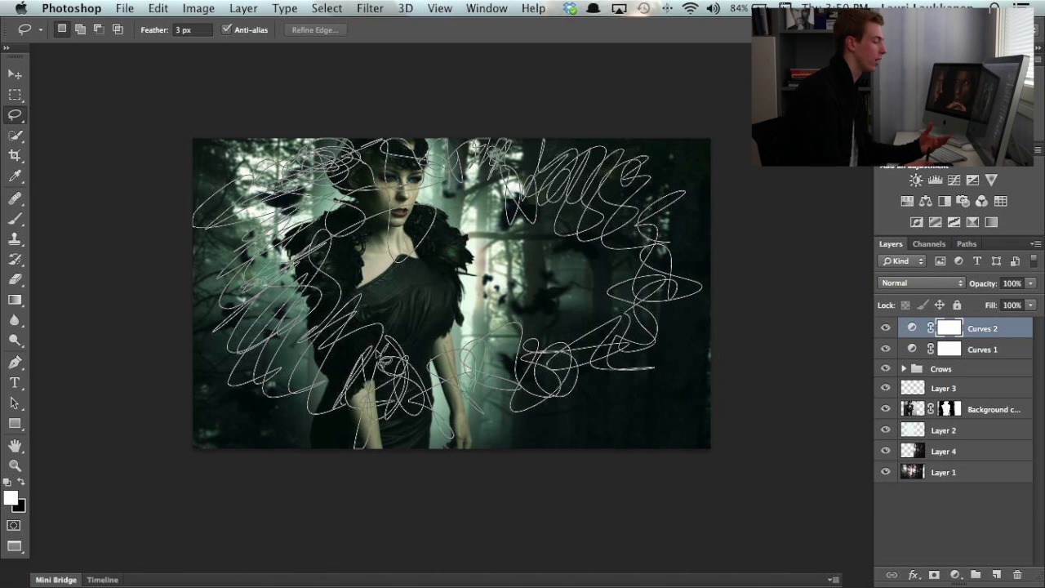
mouse_move(378, 347)
left_mouse_down()
mouse_move(479, 373)
mouse_move(457, 359)
left_mouse_up()
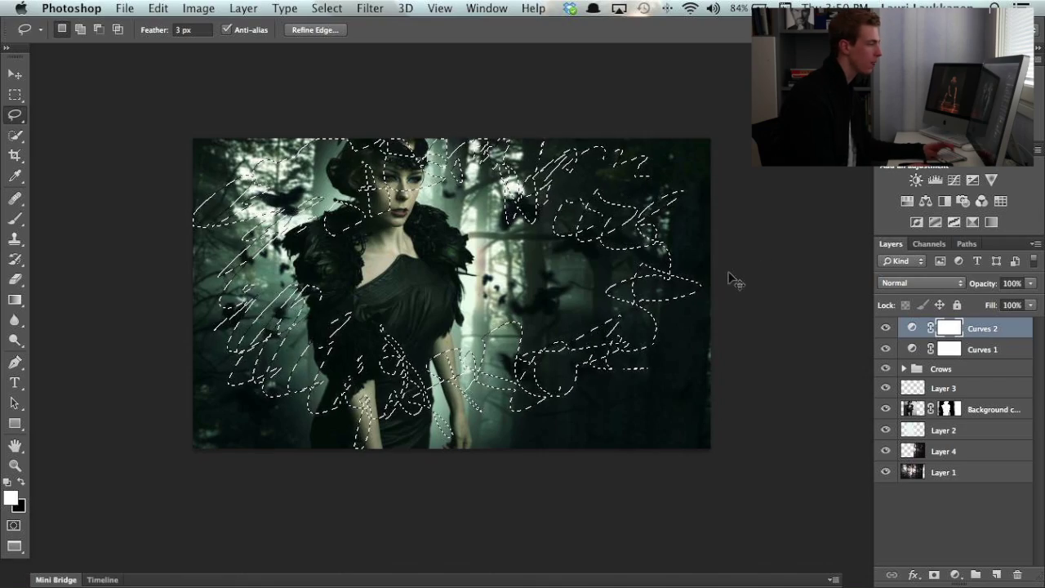
Fill the selected areas of the Curves 2 mask with black, then select the entire canvas.
key("BackSpace")
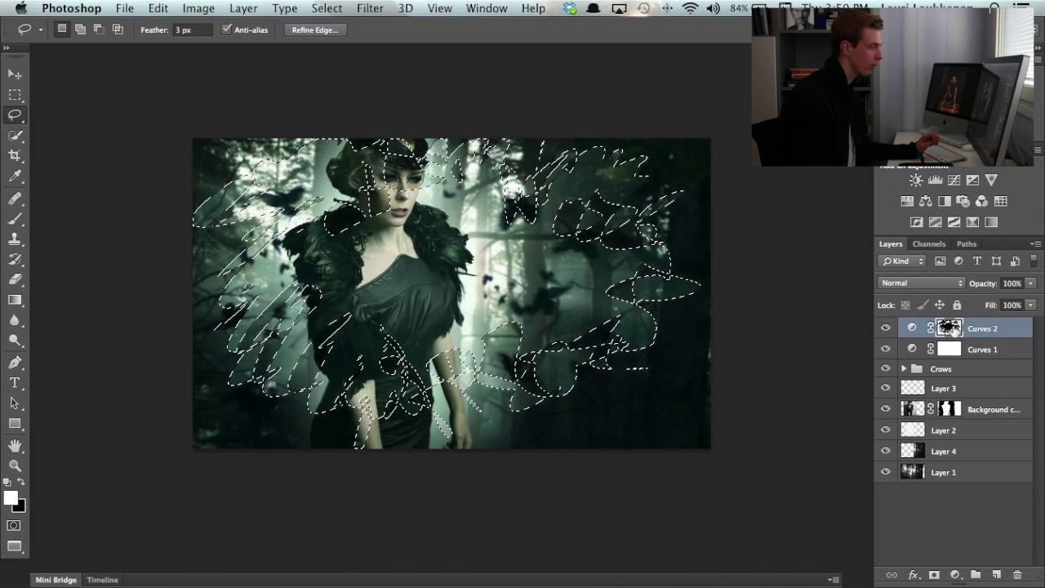
key("super+a")
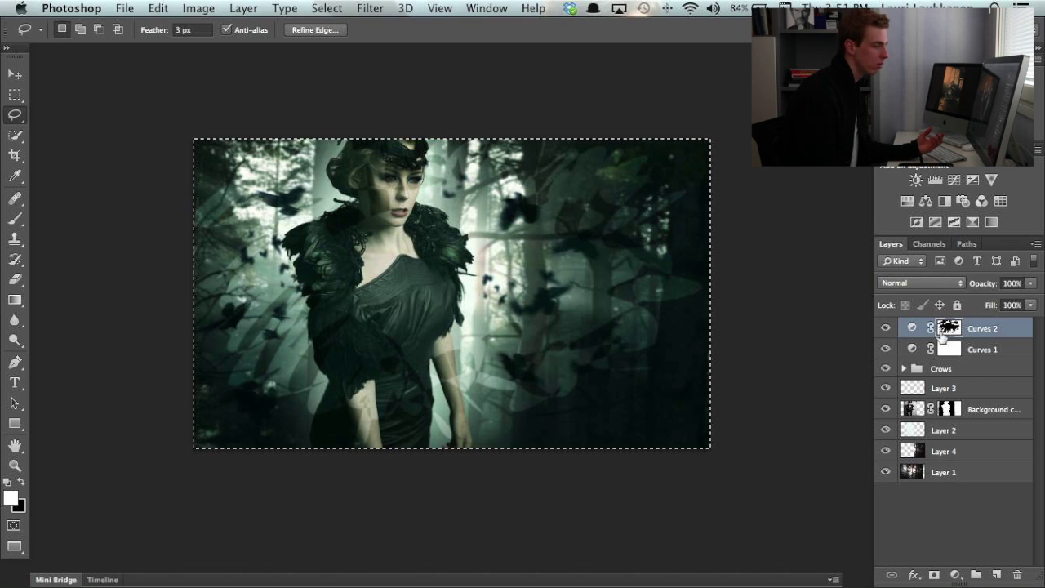
Blur the Curves 2 mask with a 64.8-pixel Gaussian Blur.
left_click(370, 8)
mouse_move(408, 194)
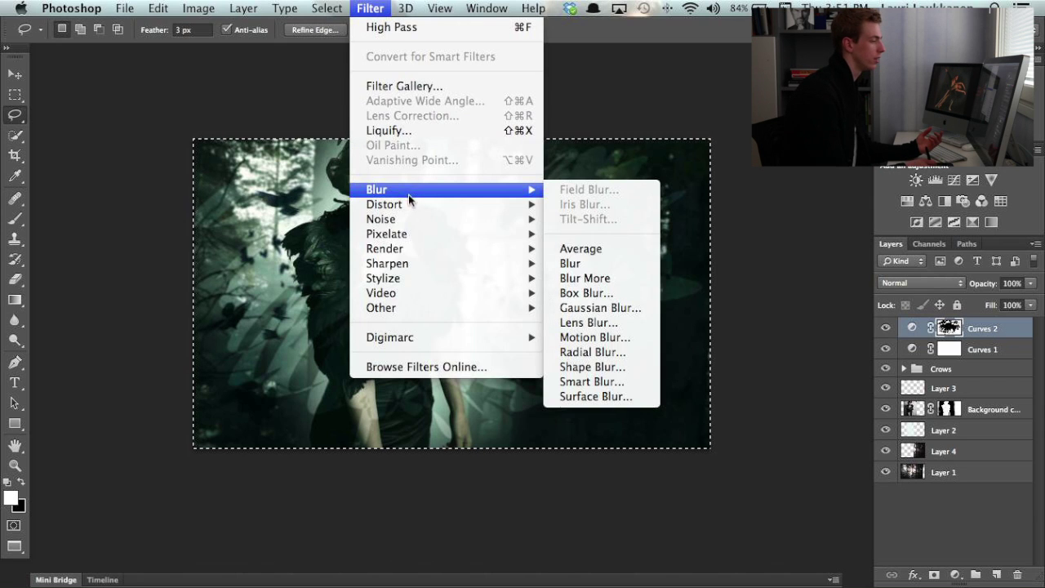
left_click(598, 309)
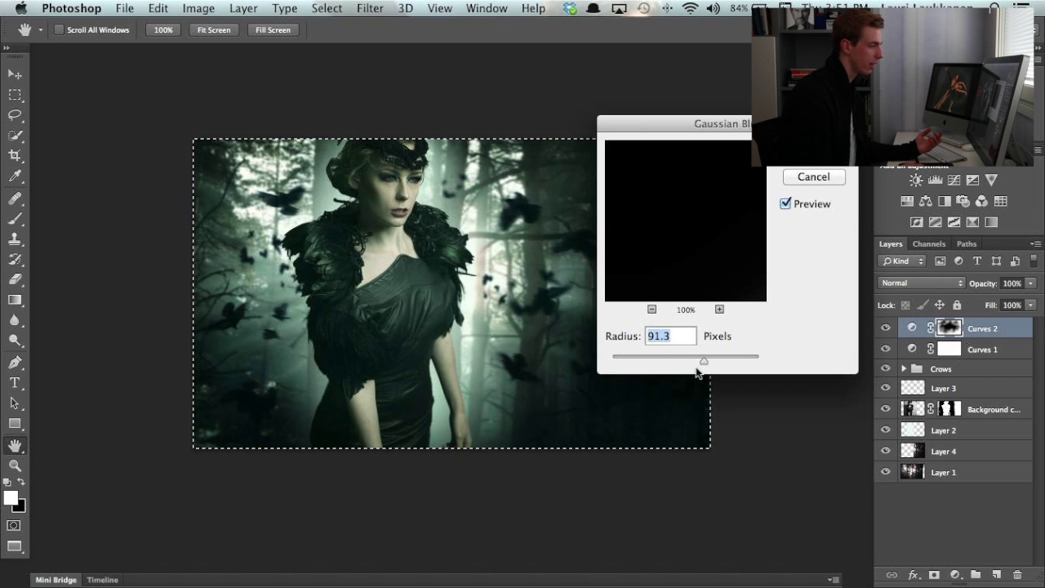
left_click_drag(703, 361, 698, 362)
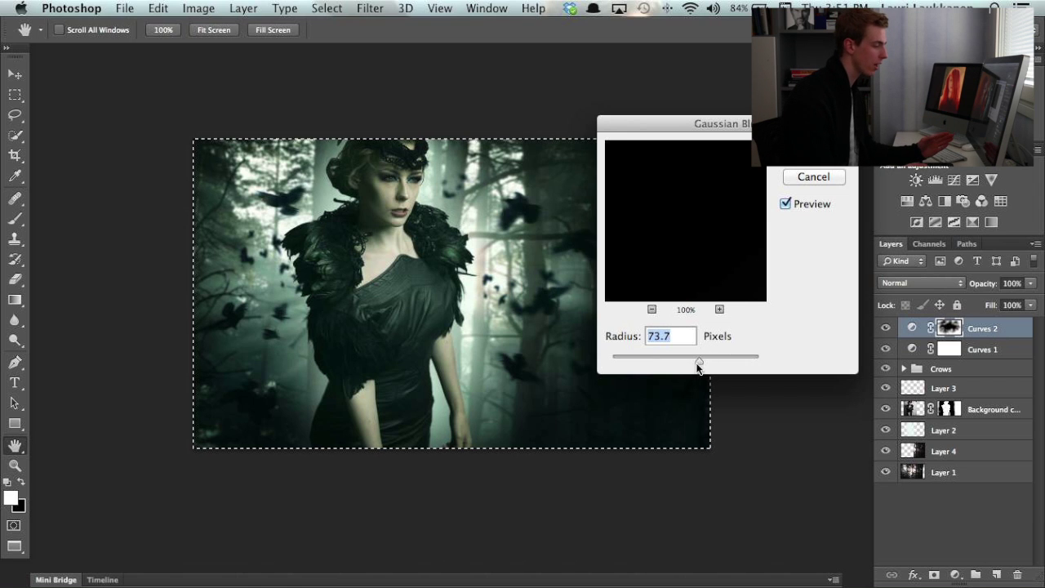
left_click_drag(698, 362, 645, 362)
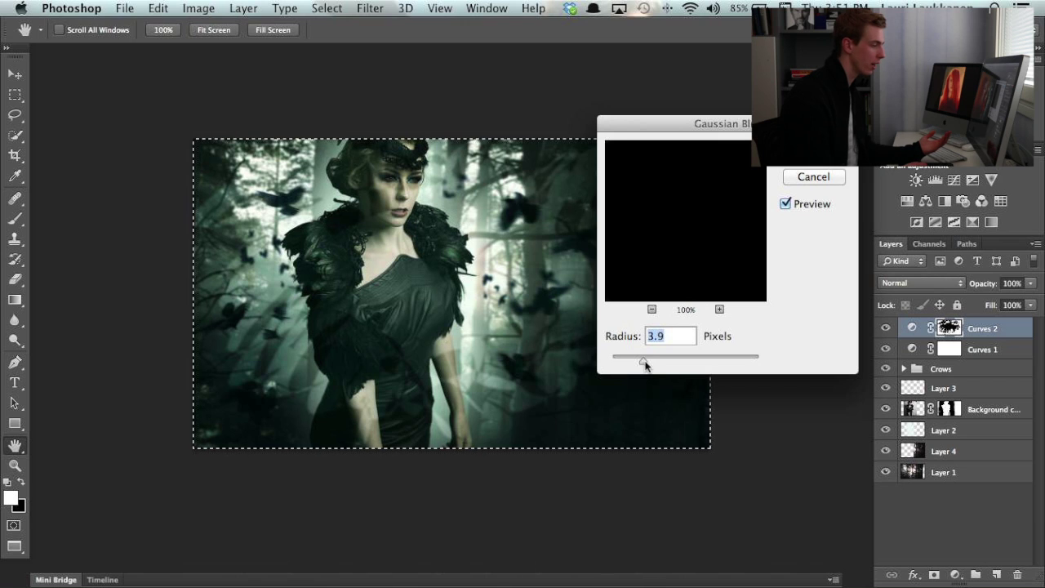
left_click_drag(663, 363, 697, 366)
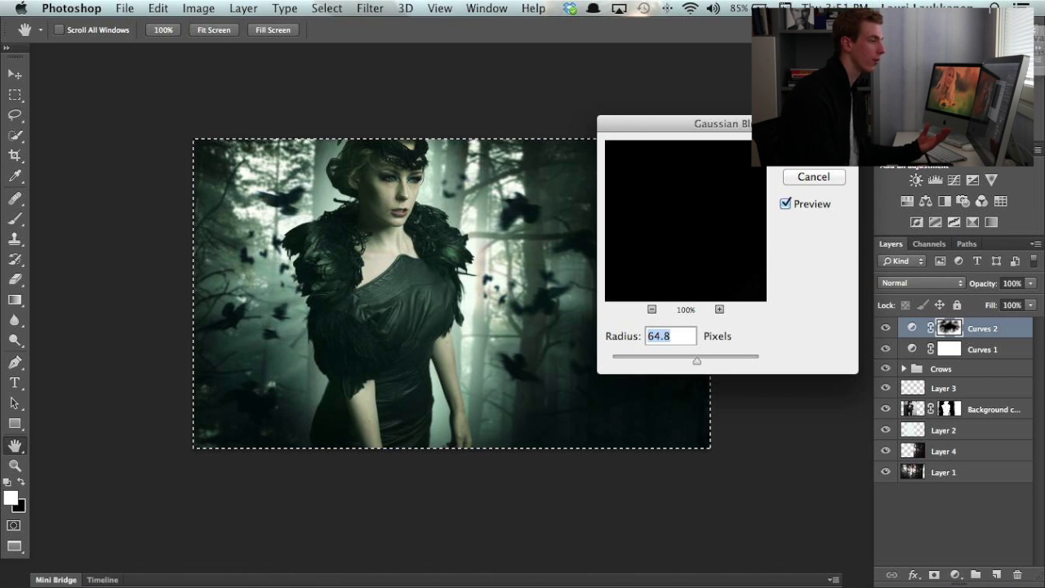
key("Return")
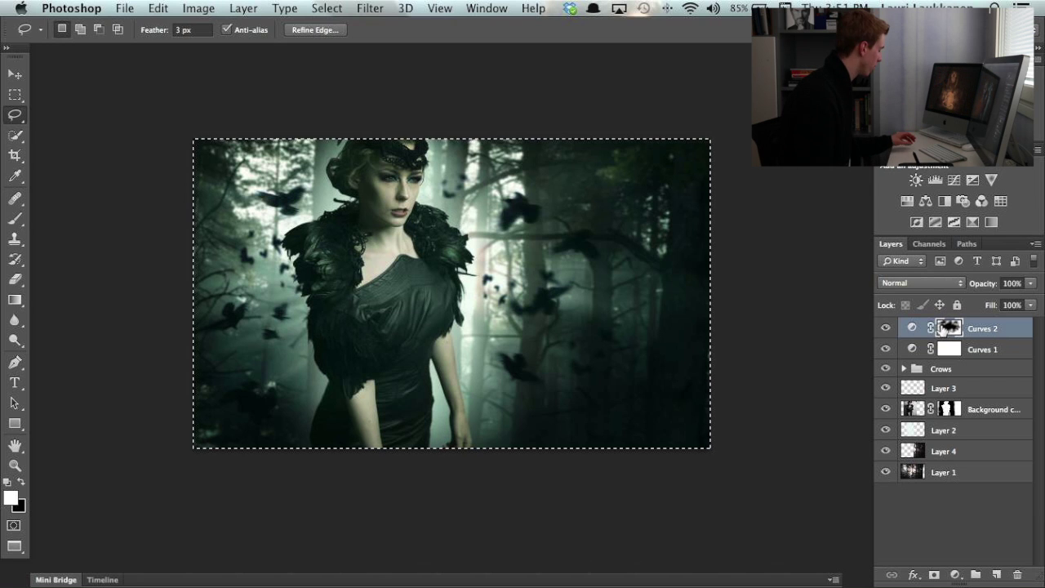
Inspect the Curves 2 mask on its own, return to the composite, and stamp visible layers into Layer 5.
left_click(950, 328, "alt")
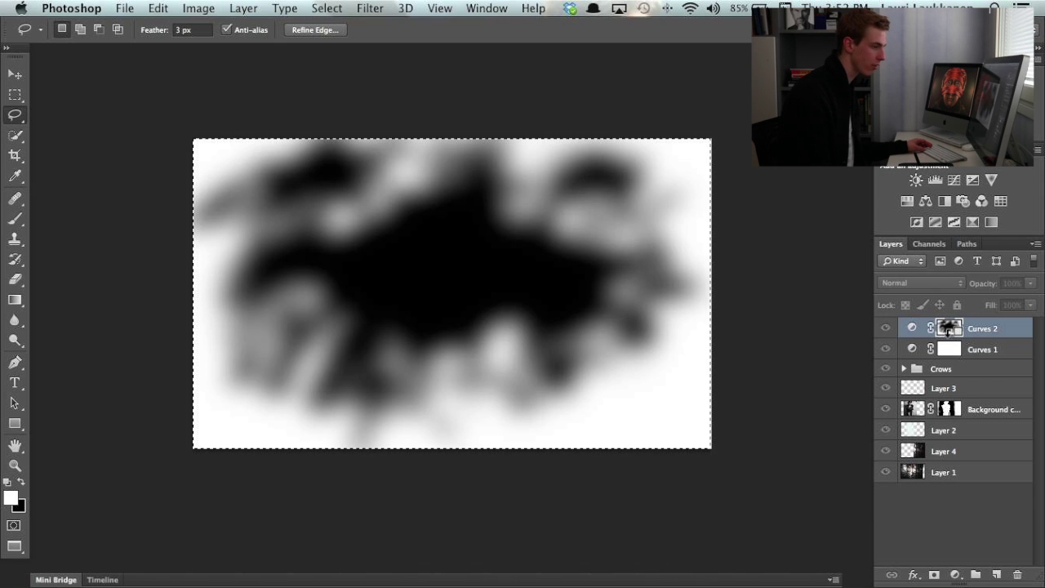
left_click(950, 330, "alt")
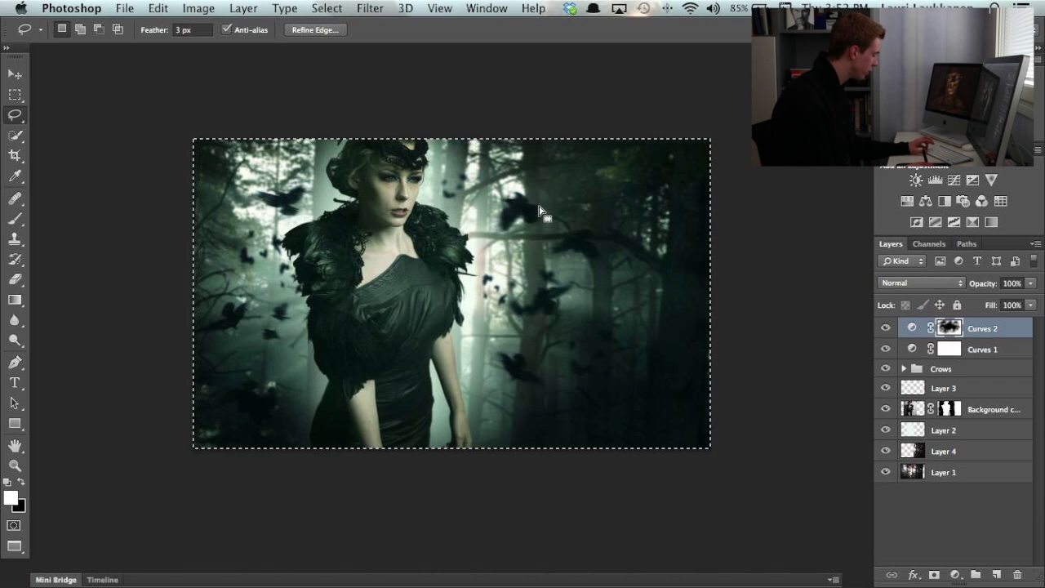
key("shift+alt")
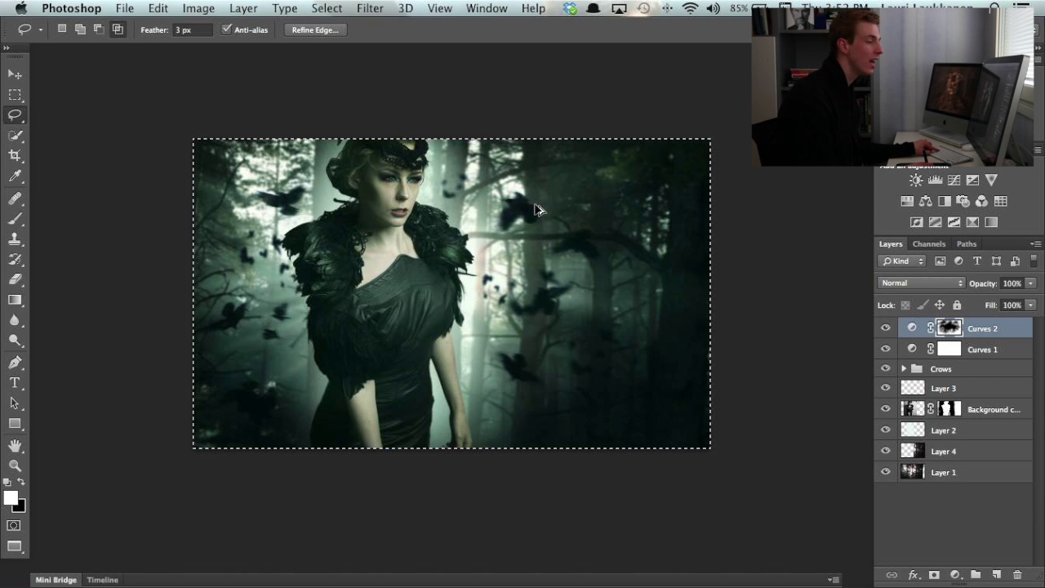
Stamp all visible layers into a new merged Layer 5 and switch to the Rectangular Marquee tool.
key("super+alt+shift+e")
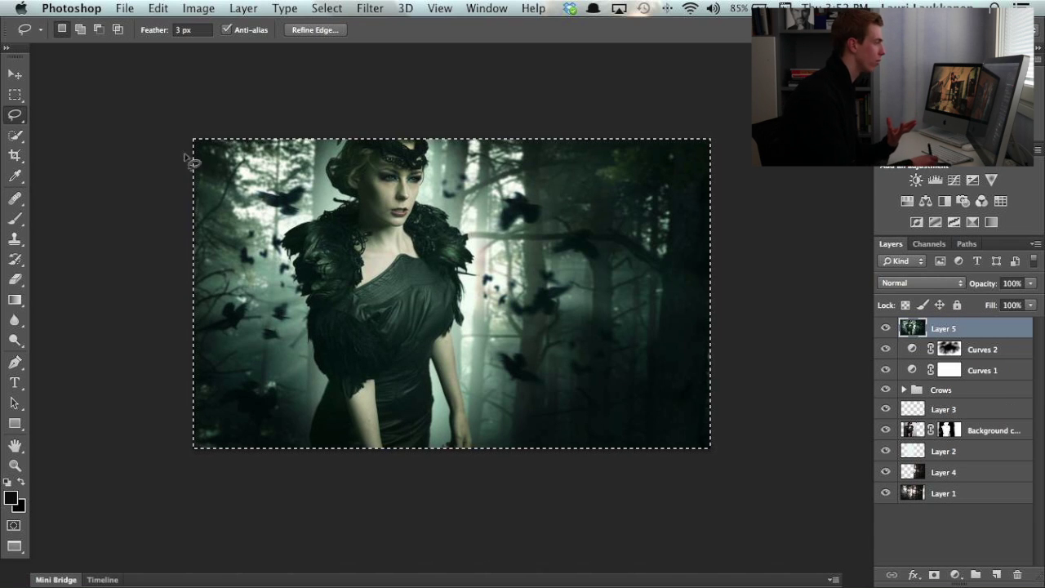
left_click(15, 94)
left_click(155, 116)
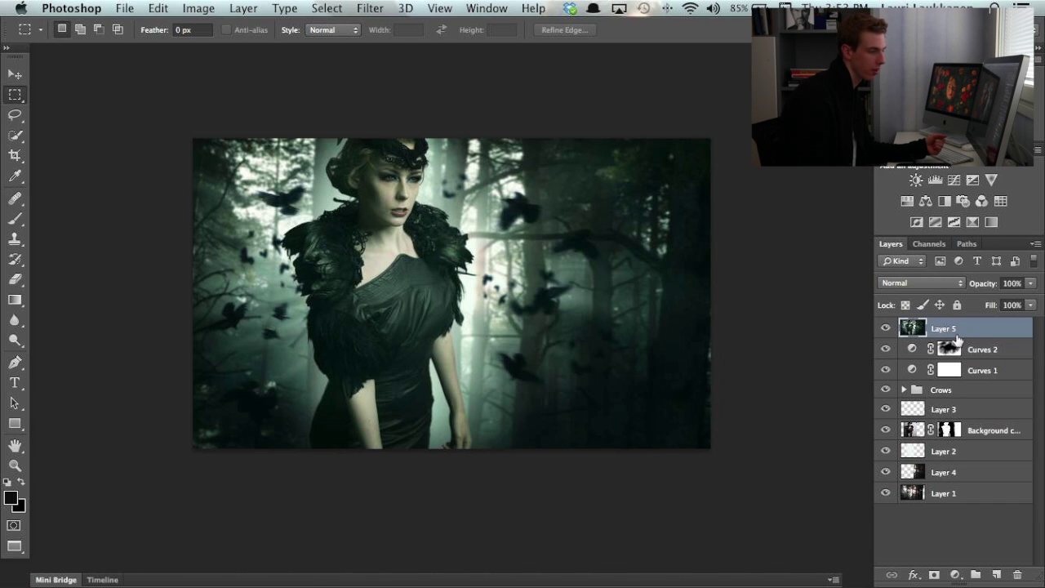
Start an Iris Blur on the merged Layer 5 from the Filter > Blur menu.
left_click(377, 12)
mouse_move(424, 190)
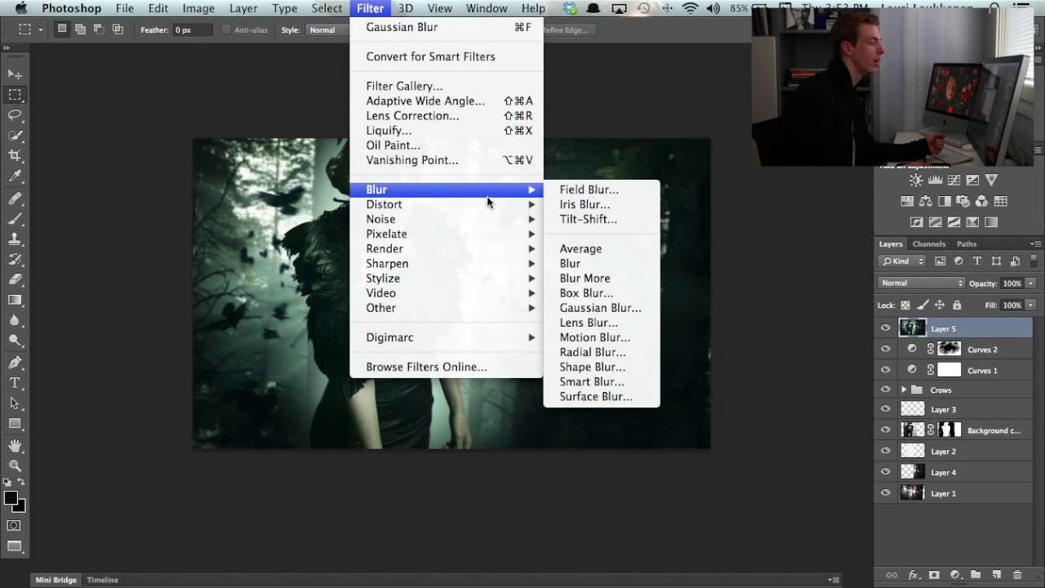
left_click(602, 208)
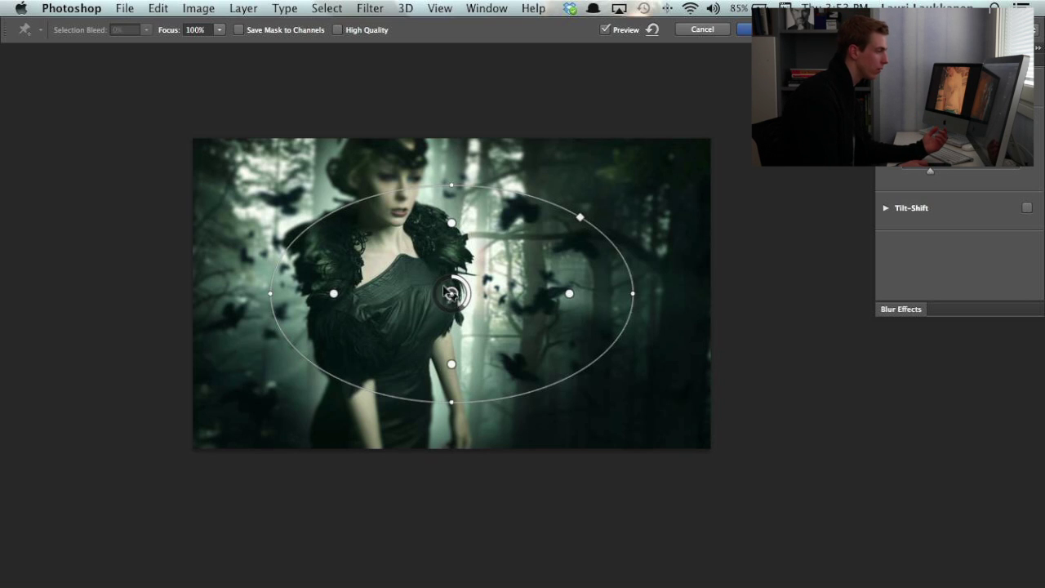
Centre the iris blur on the woman's face, then rotate, widen and enlarge the ellipse over her shoulders.
left_click_drag(451, 294, 395, 233)
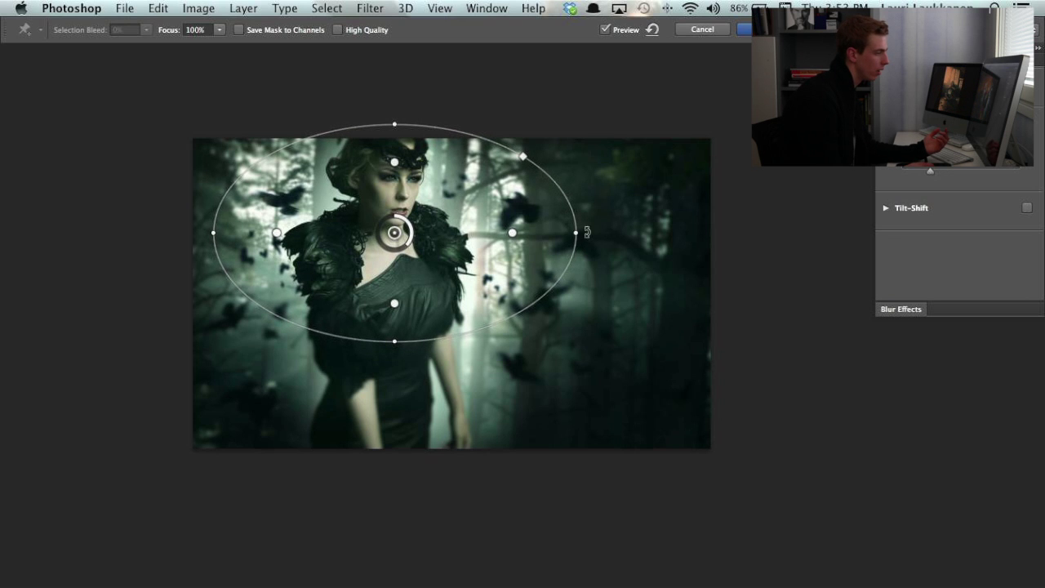
left_click_drag(584, 232, 640, 276)
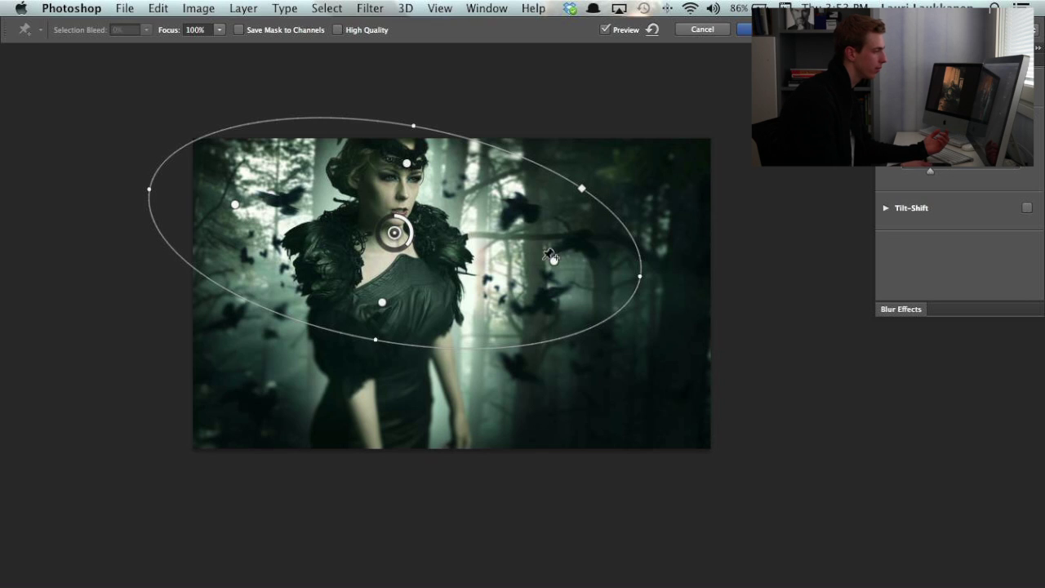
mouse_move(407, 164)
left_mouse_down()
mouse_move(411, 156)
mouse_move(406, 178)
mouse_move(407, 163)
left_mouse_up()
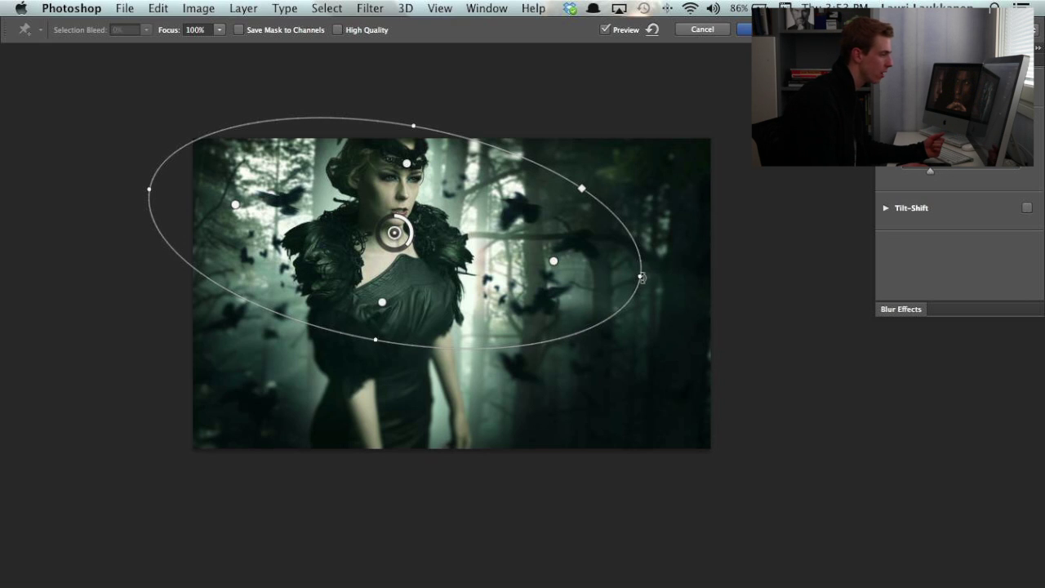
left_click_drag(642, 278, 653, 281)
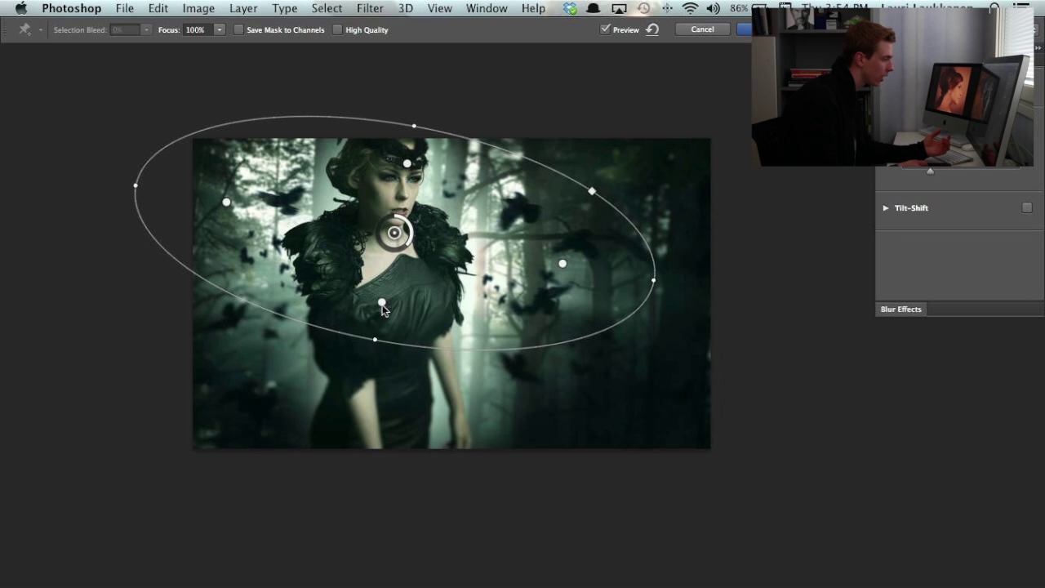
mouse_move(396, 234)
left_mouse_down()
mouse_move(401, 254)
mouse_move(382, 242)
mouse_move(384, 223)
left_mouse_up()
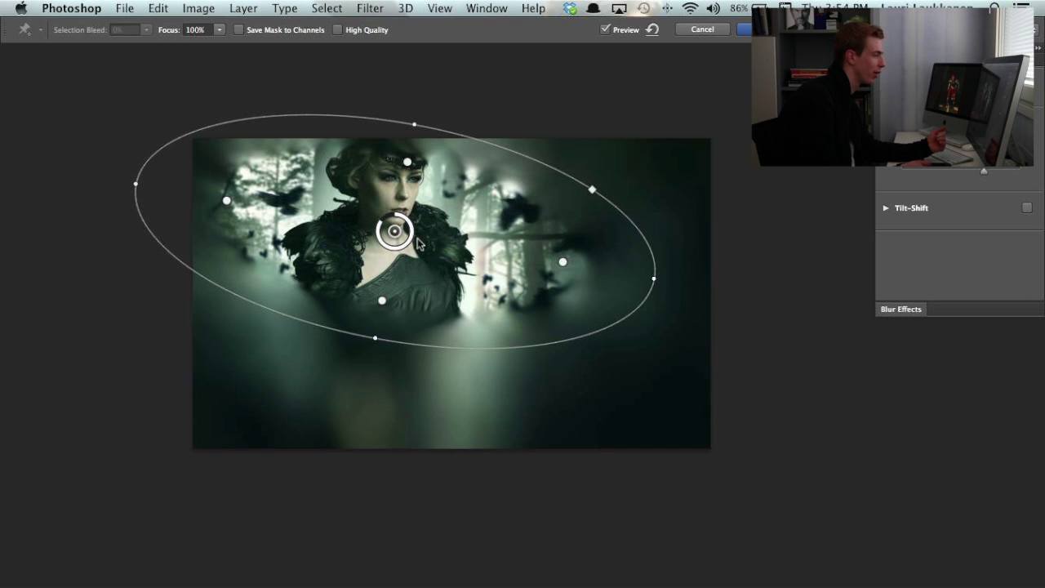
Lower the iris blur amount from about 174 to about 14.
left_click_drag(382, 227, 400, 251)
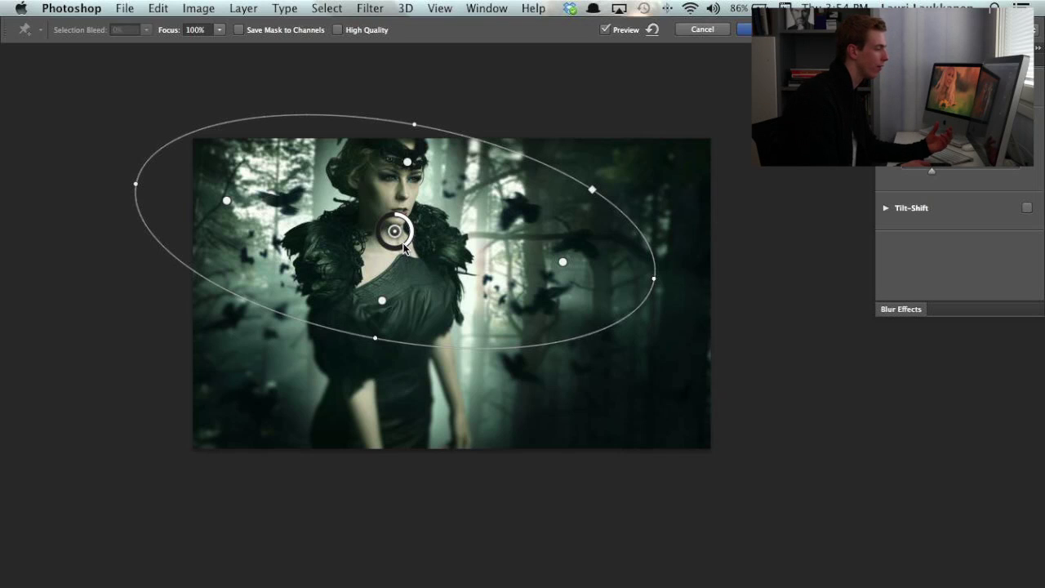
left_click_drag(406, 249, 413, 253)
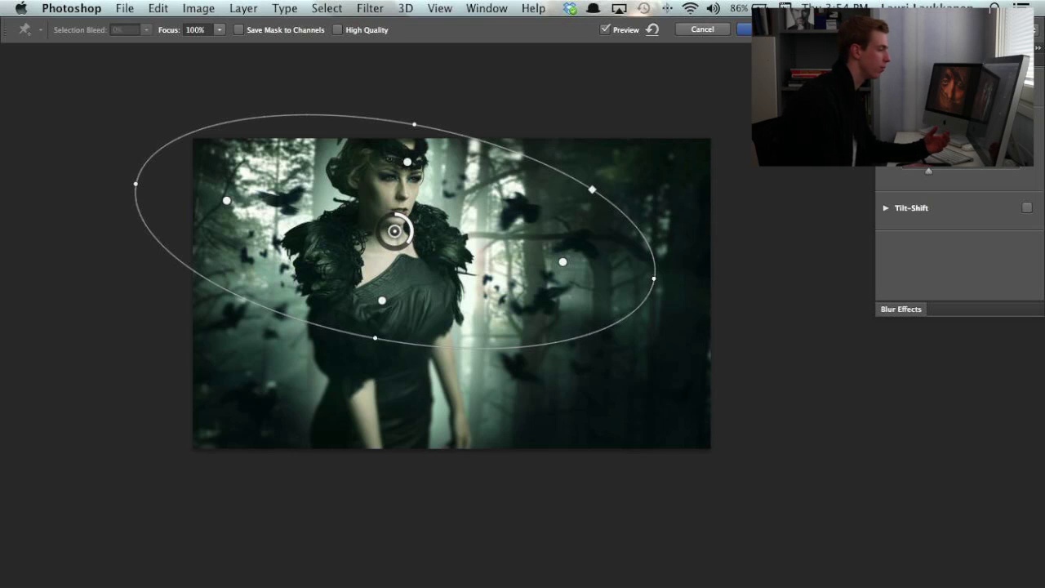
Apply the iris blur to Layer 5 and toggle the layer's visibility to compare before and after.
left_click(745, 30)
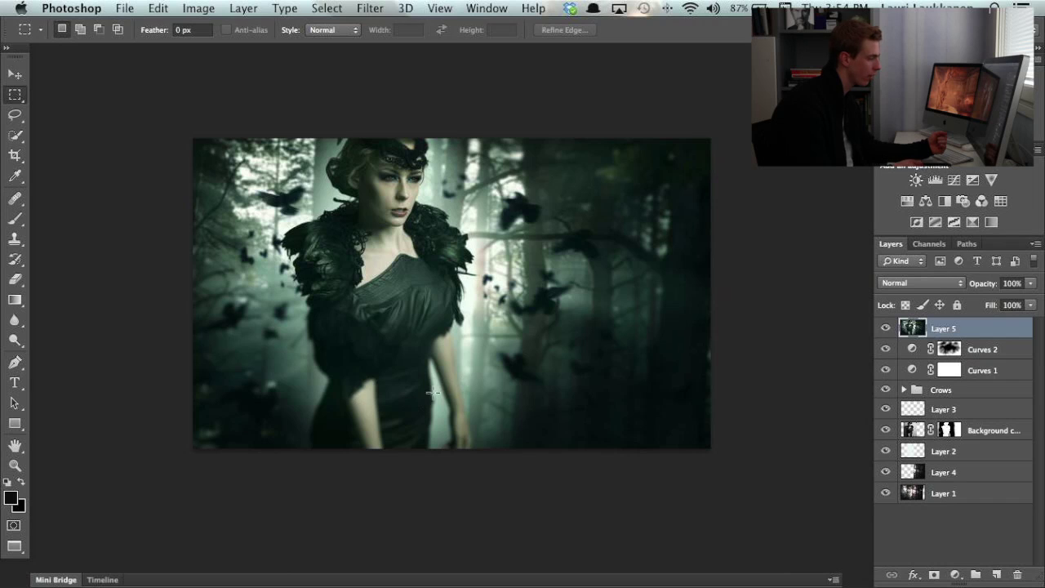
left_click(885, 329)
left_click(885, 328)
left_click(885, 327)
left_click(886, 328)
left_click(886, 328)
left_click(886, 327)
left_click(886, 328)
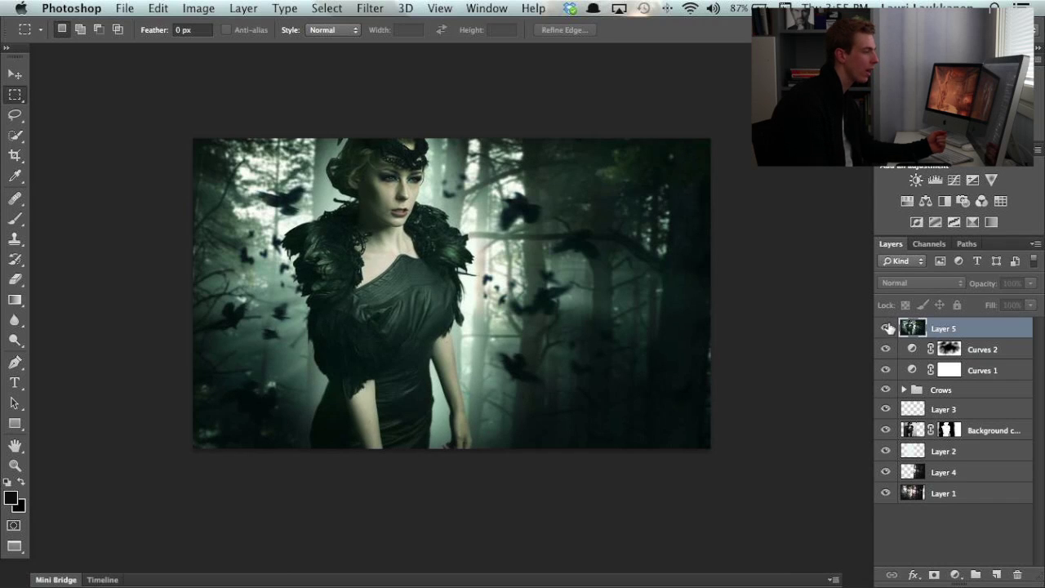
left_click(886, 327)
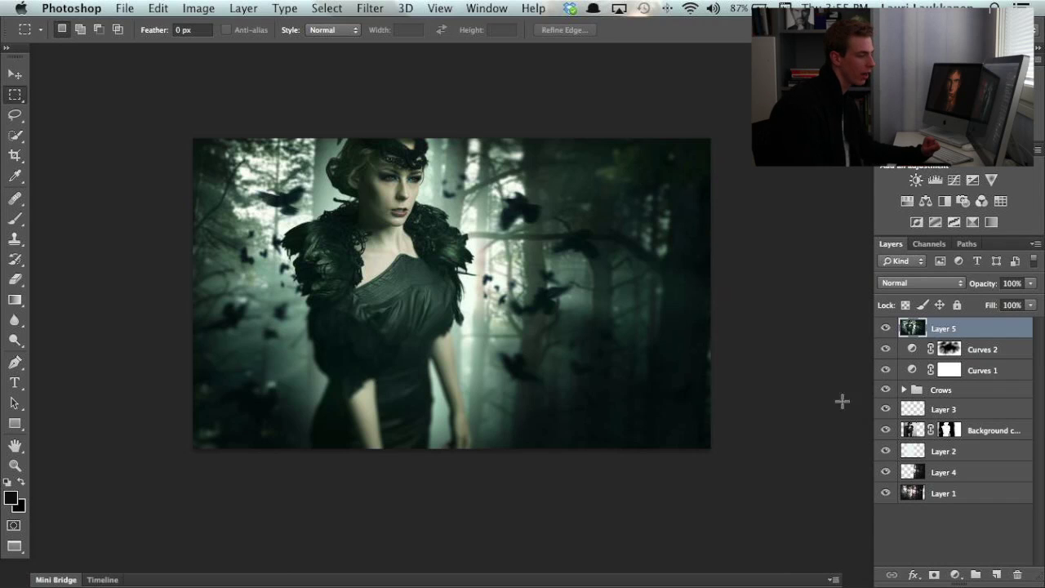
Add a new Layer 6 above Layer 5 and fill it with 50% gray.
left_click(996, 574)
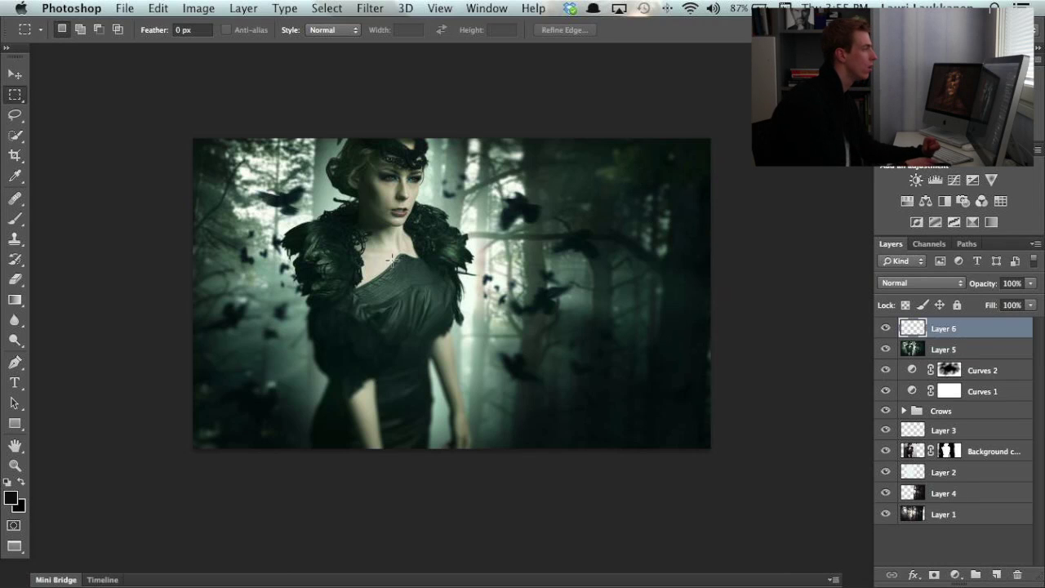
left_click(158, 8)
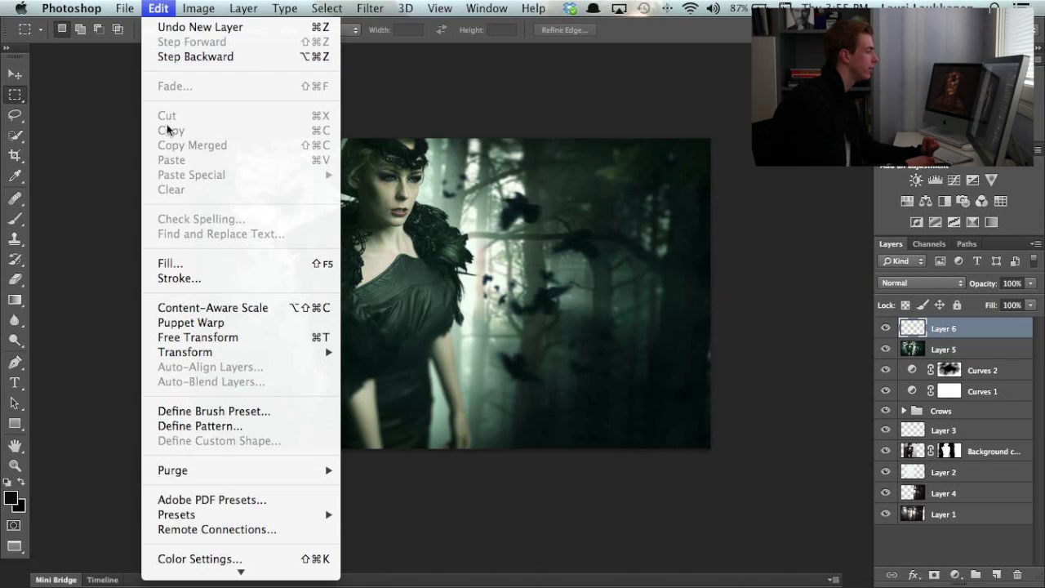
left_click(193, 262)
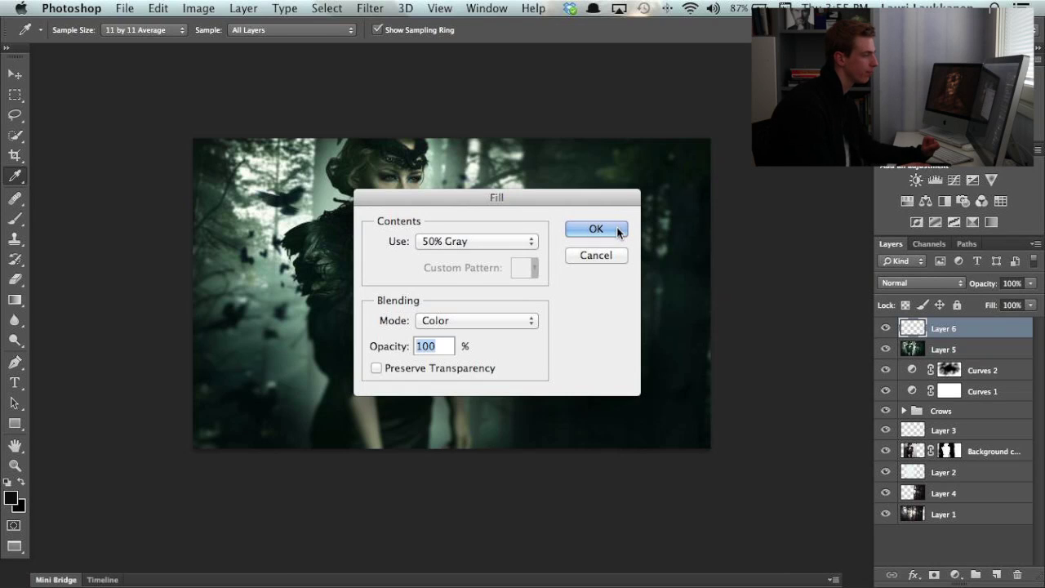
left_click(596, 228)
key("m")
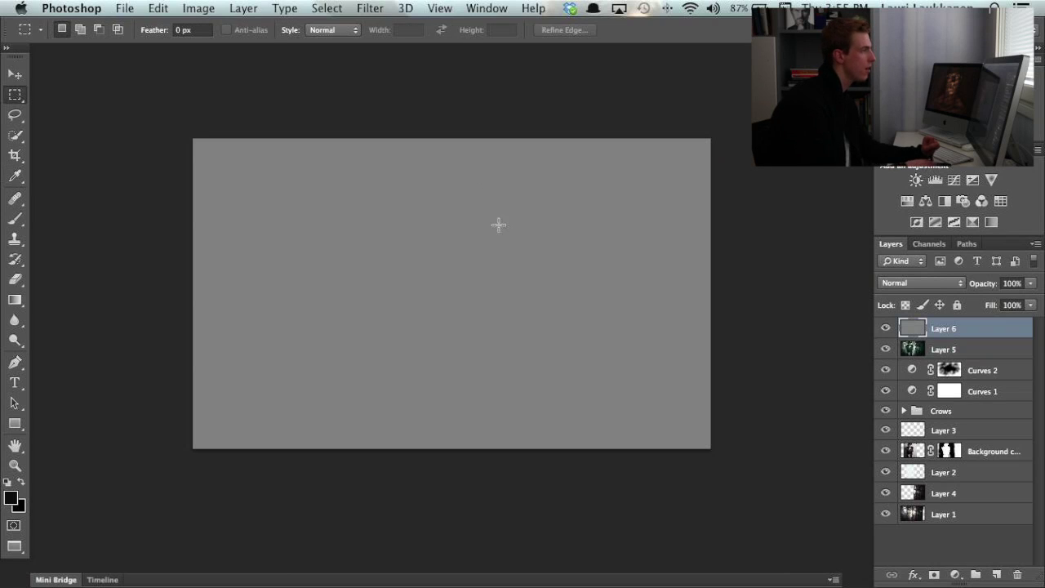
Add 14.21% uniform monochromatic noise to the gray layer.
left_click(373, 9)
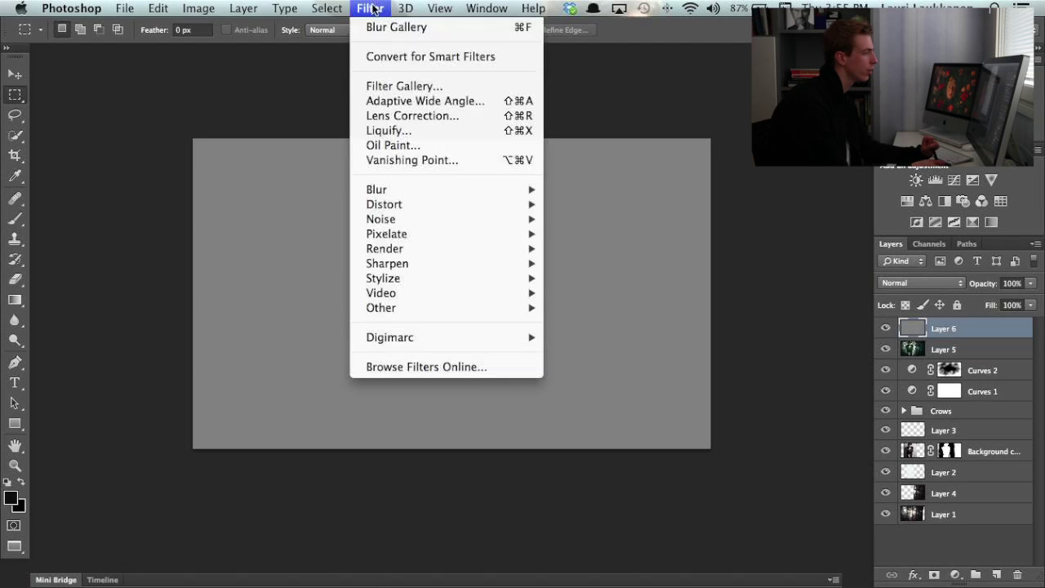
mouse_move(435, 221)
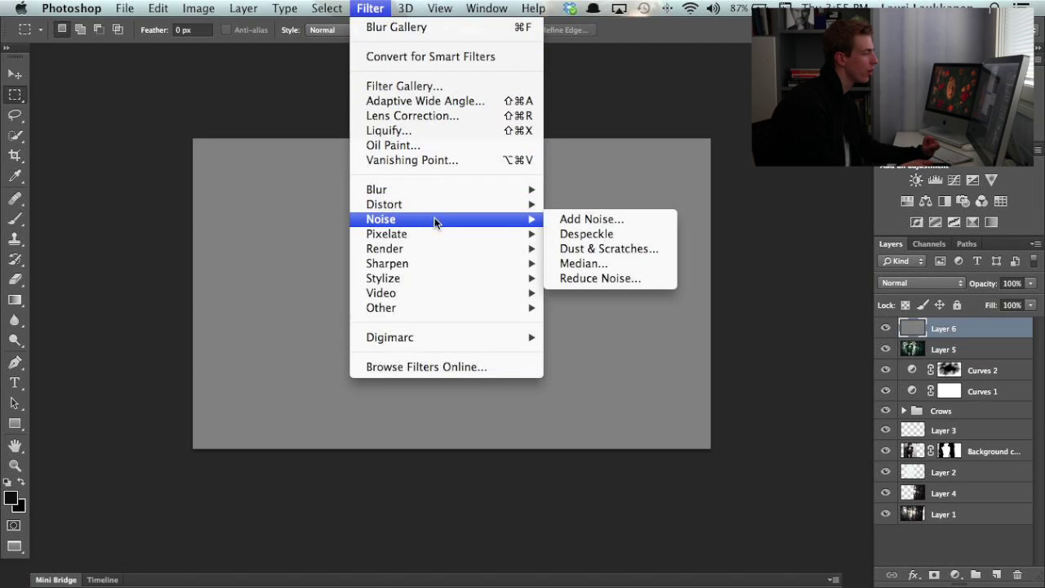
left_click(573, 219)
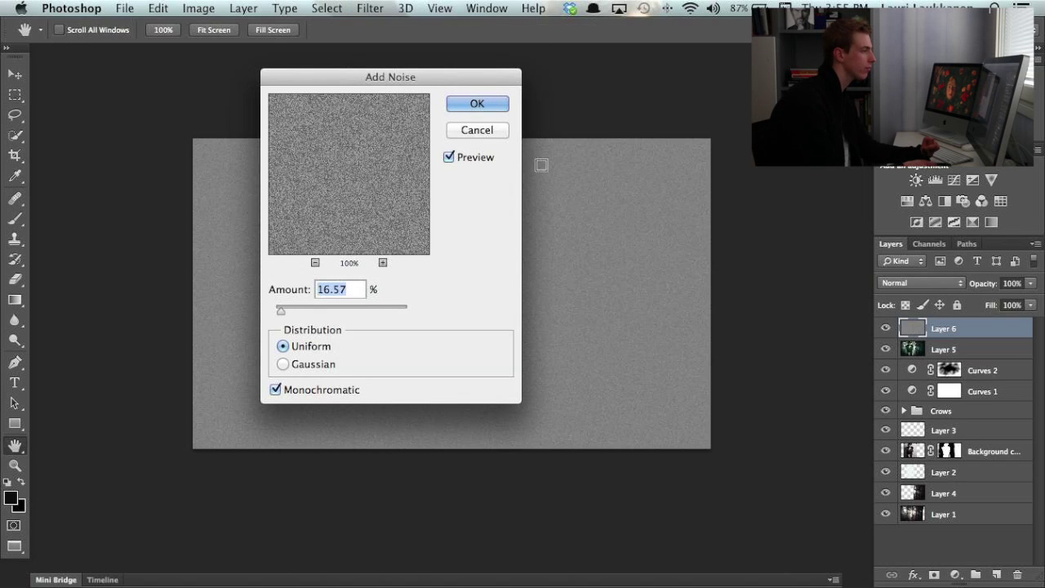
left_click_drag(392, 77, 673, 81)
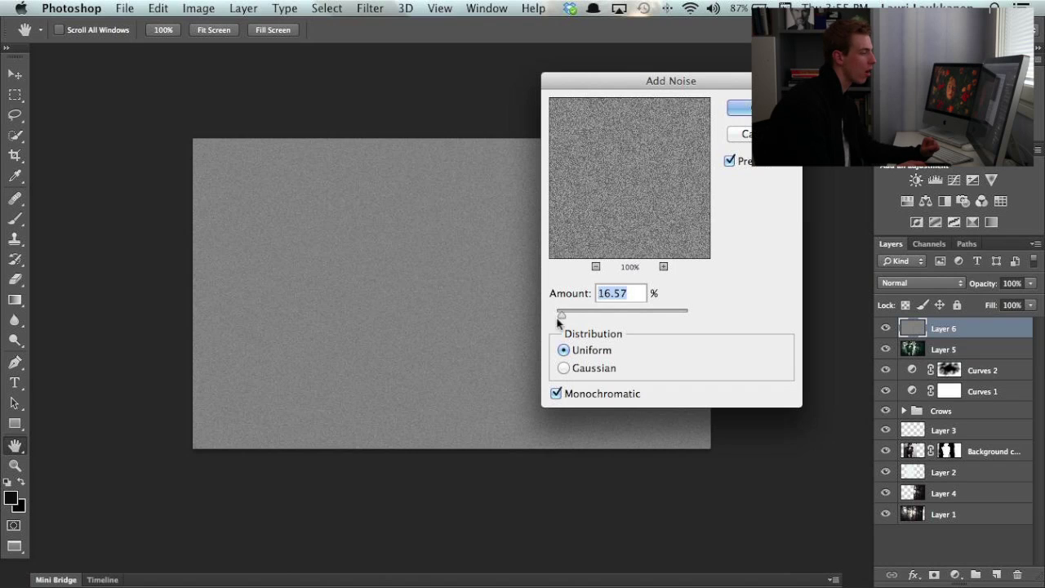
mouse_move(564, 320)
left_mouse_down()
mouse_move(609, 320)
mouse_move(562, 321)
left_mouse_up()
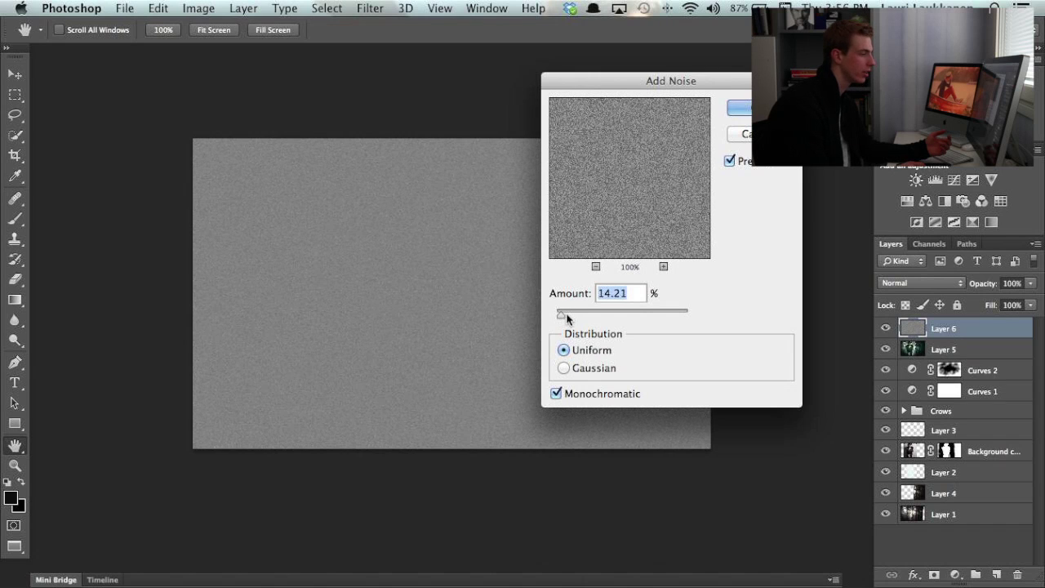
left_click(556, 393)
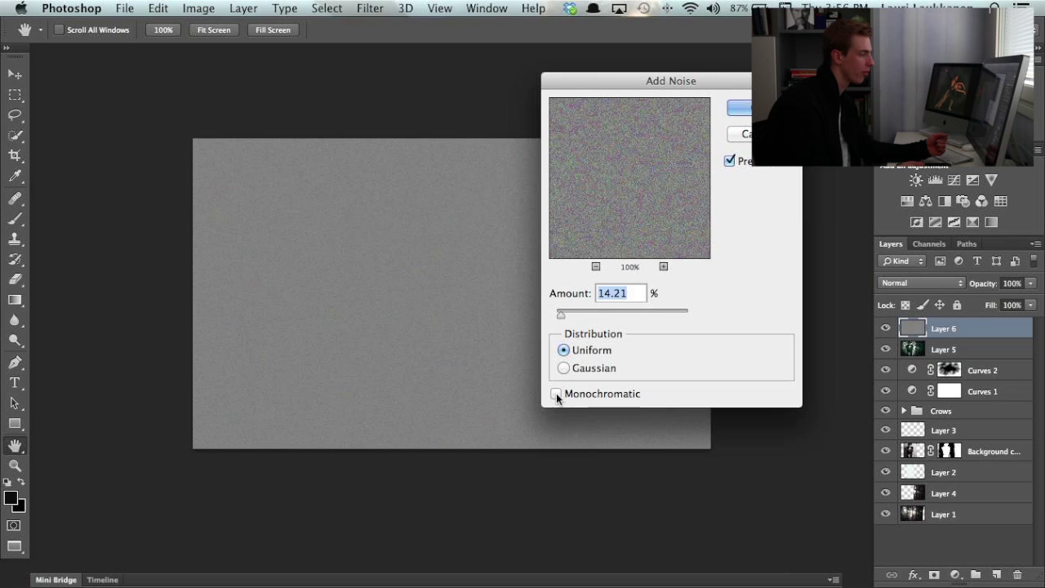
left_click(556, 393)
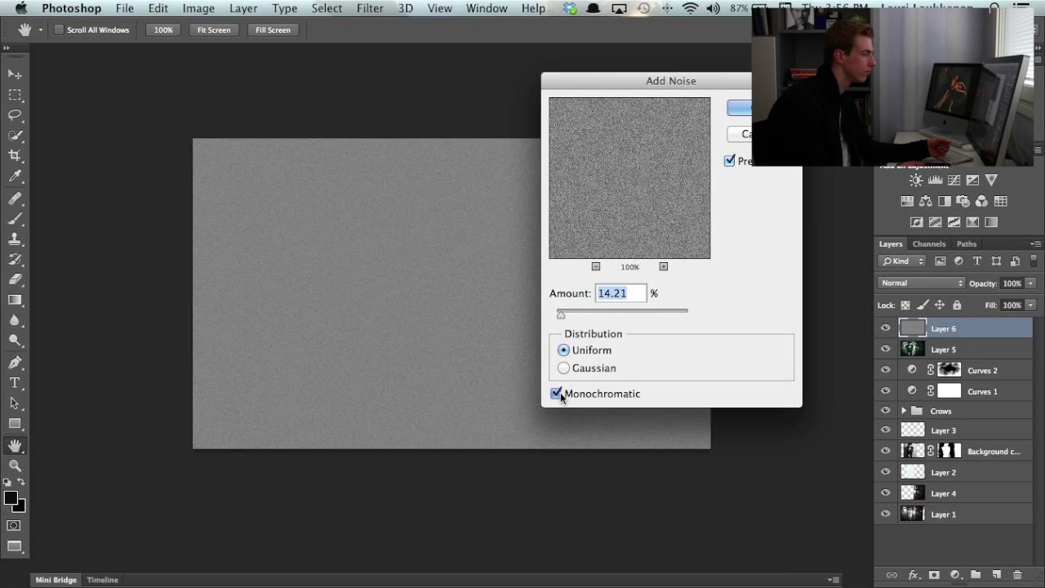
left_click(558, 393)
left_click(557, 393)
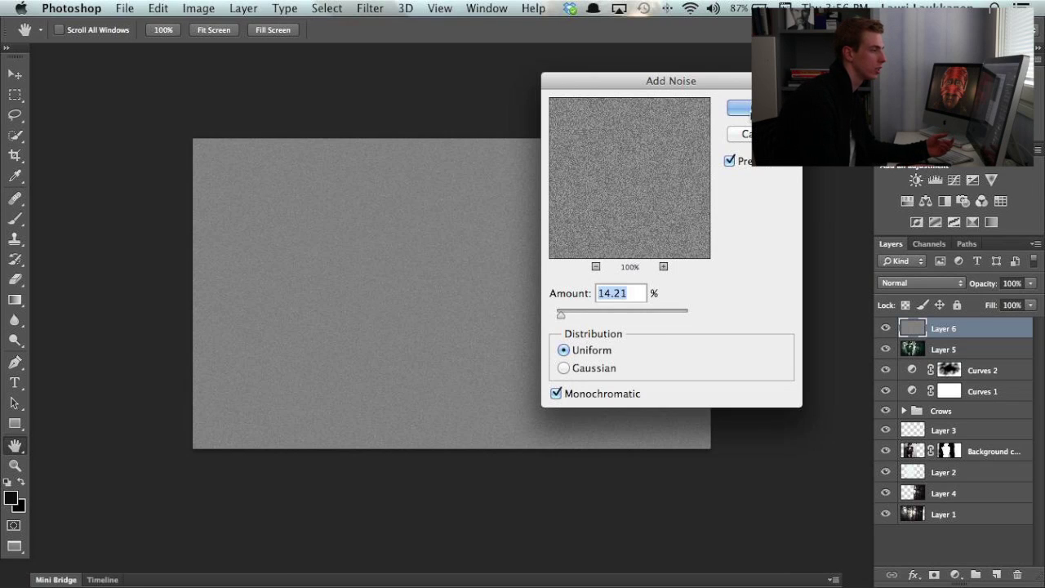
left_click(745, 107)
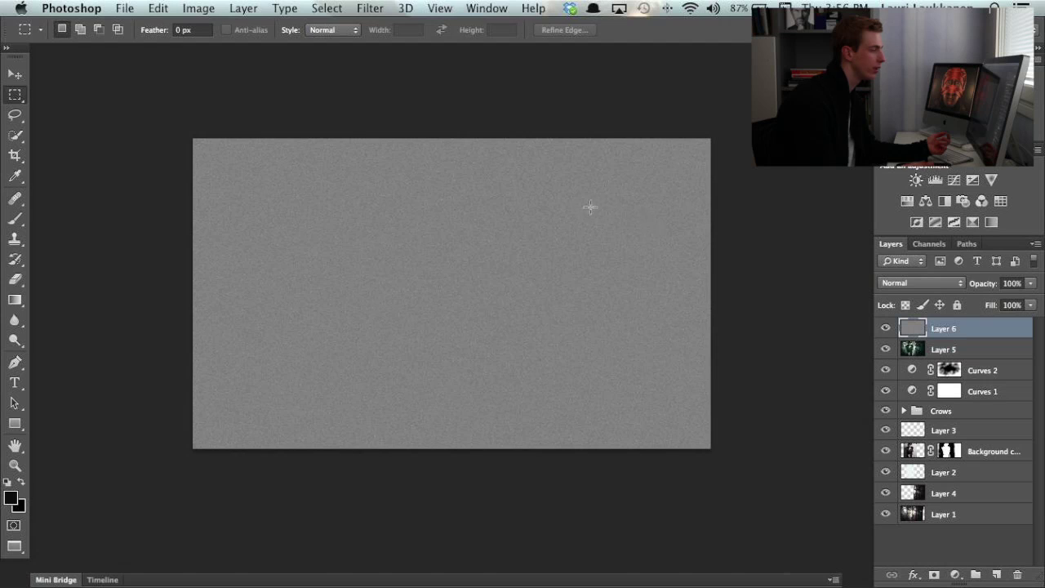
Change Layer 6's blend mode from Normal to Soft Light.
left_click(936, 283)
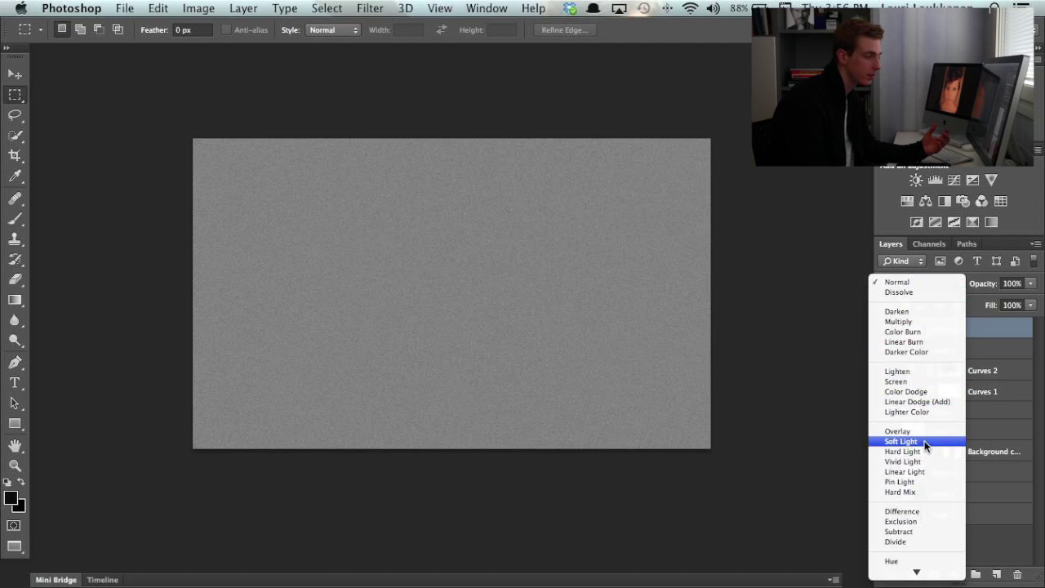
left_click(902, 441)
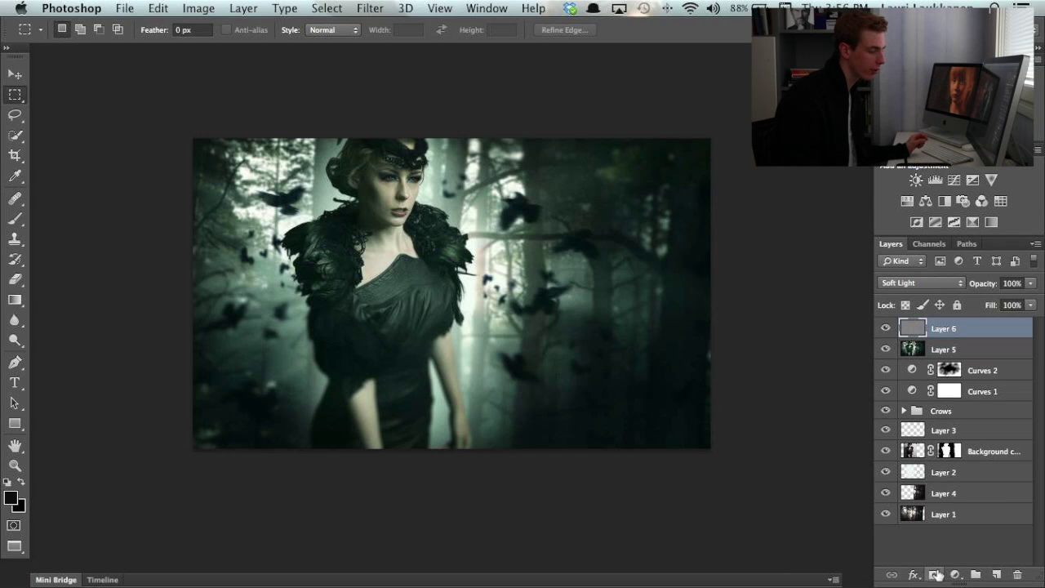
Add a layer mask to Layer 6 and set up a brush of about 418 px with higher flow.
left_click(935, 574)
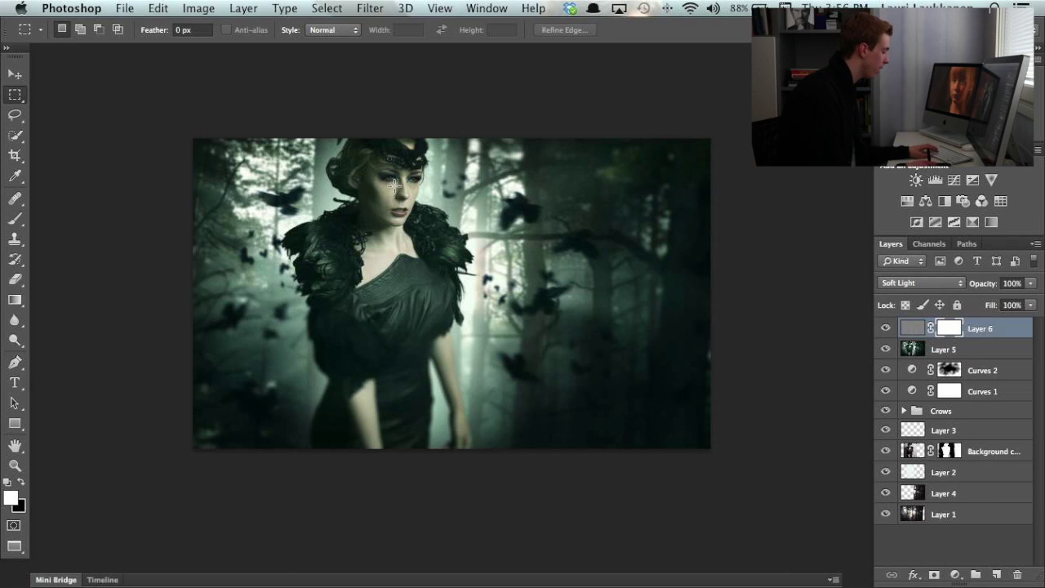
key("b")
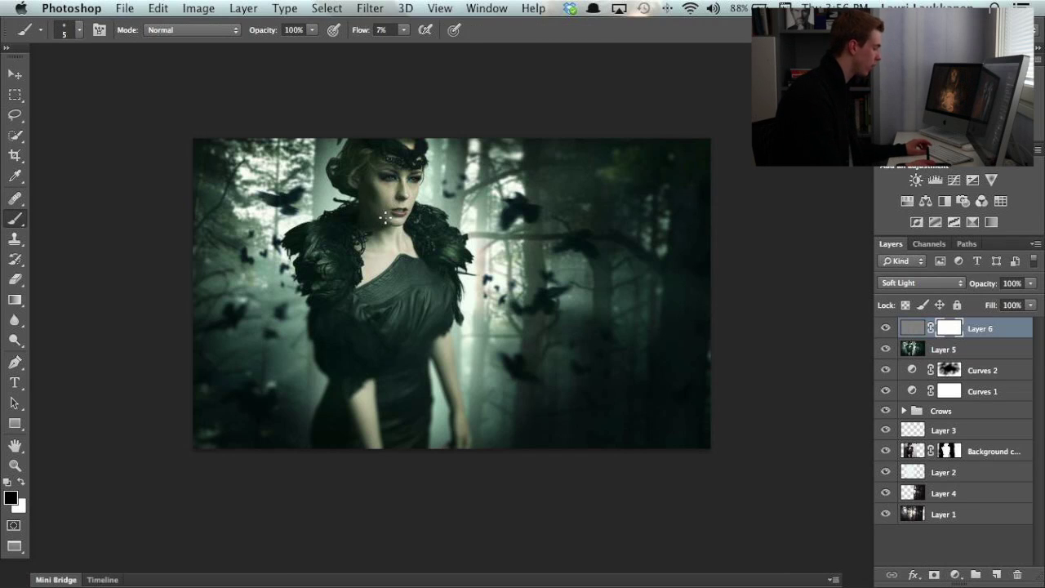
mouse_move(389, 222)
left_mouse_down()
mouse_move(430, 216)
mouse_move(425, 208)
mouse_move(397, 219)
mouse_move(406, 206)
left_mouse_up()
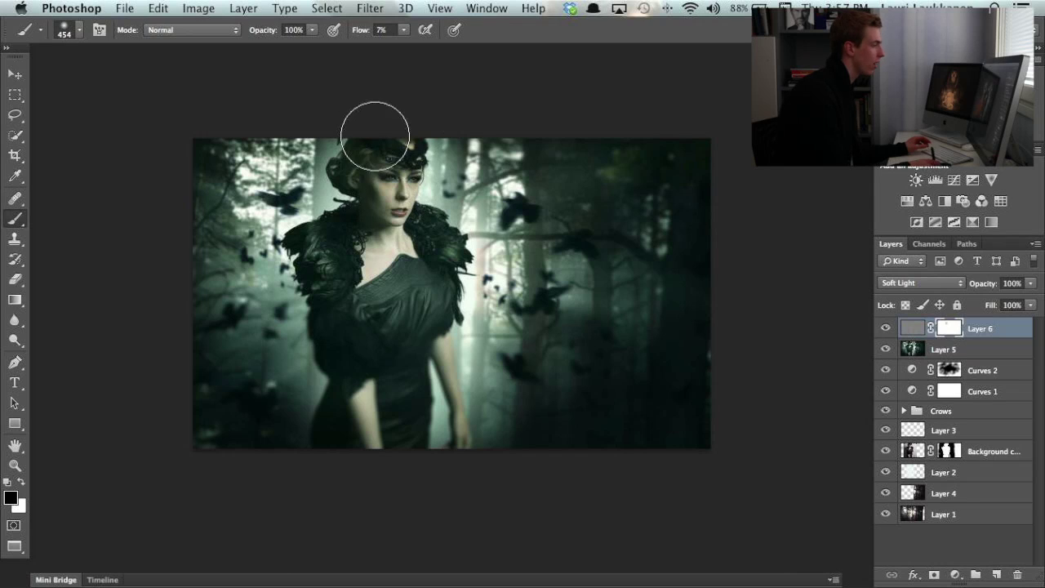
left_click_drag(360, 34, 374, 39)
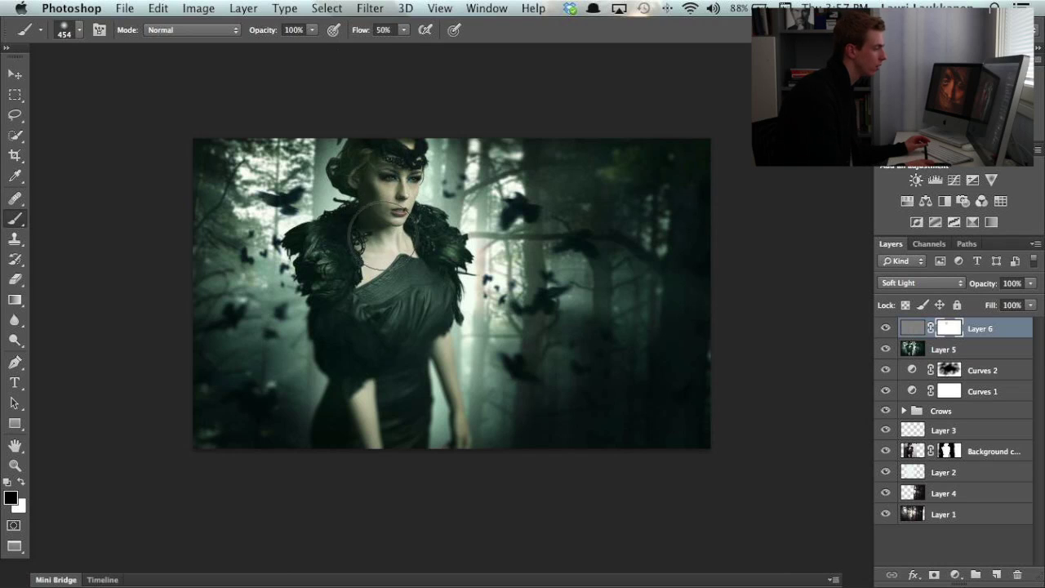
Paint the mask black over the woman's shoulder and the trees to her right, then begin lowering opacity.
mouse_move(400, 200)
left_mouse_down()
mouse_move(340, 194)
mouse_move(322, 206)
mouse_move(408, 235)
mouse_move(358, 203)
mouse_move(397, 237)
mouse_move(323, 259)
mouse_move(314, 232)
left_mouse_up()
mouse_move(513, 258)
left_mouse_down()
mouse_move(488, 283)
mouse_move(476, 247)
mouse_move(543, 263)
mouse_move(490, 288)
mouse_move(437, 286)
mouse_move(512, 301)
left_mouse_up()
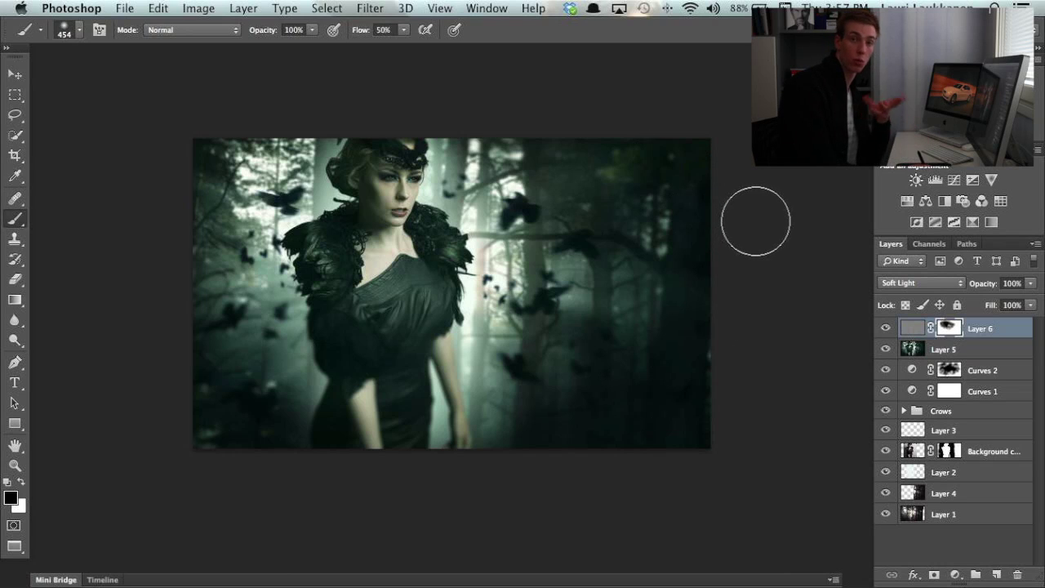
left_click_drag(987, 284, 985, 287)
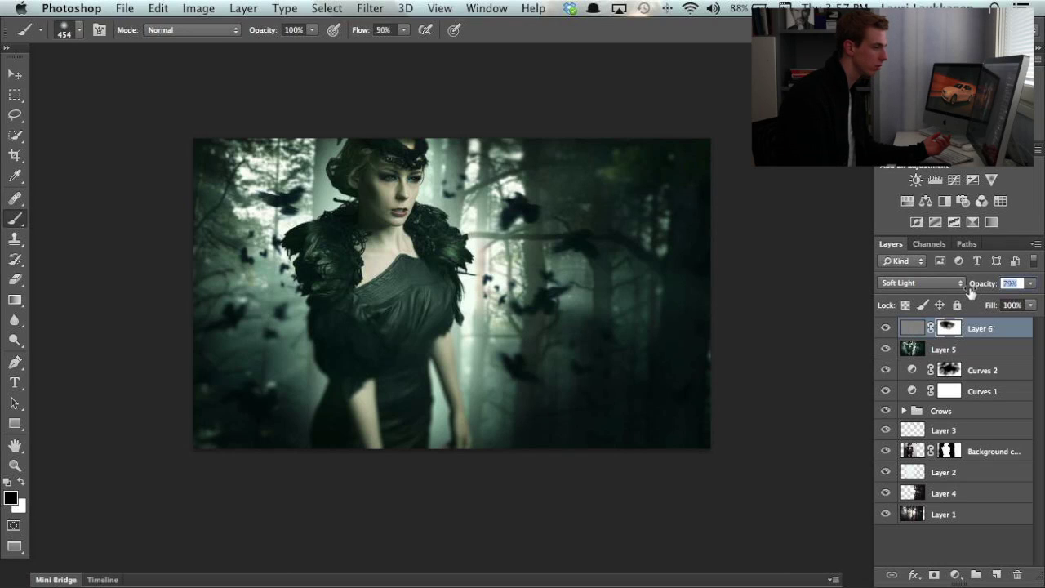
Toggle the grain layer off and on to compare it at 79% opacity.
left_click(886, 328)
left_click(886, 328)
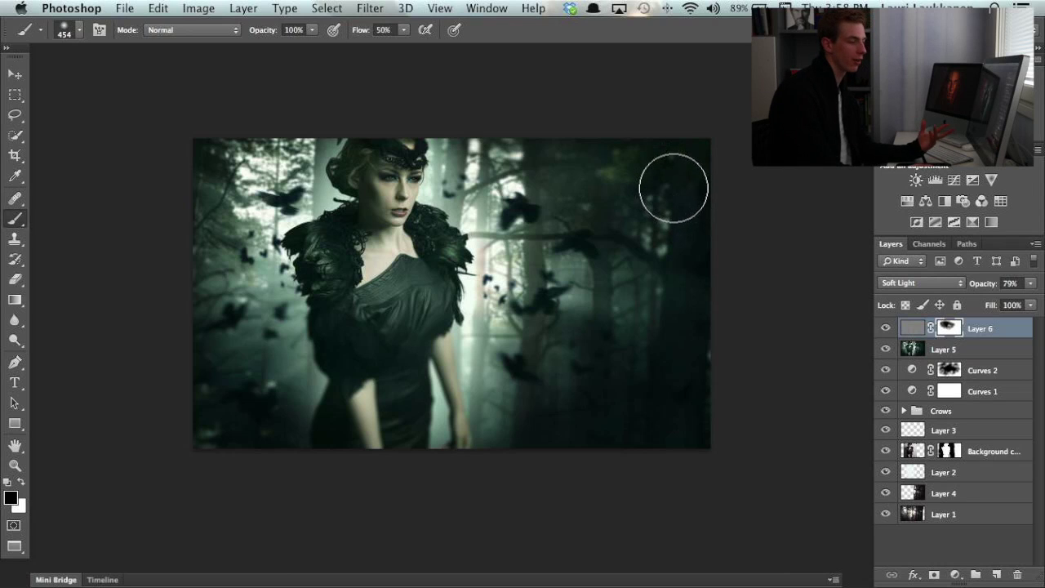
Group Layer 6 through Curves 1 into Group 1 and toggle the group to compare the grade.
left_click(989, 395, "shift")
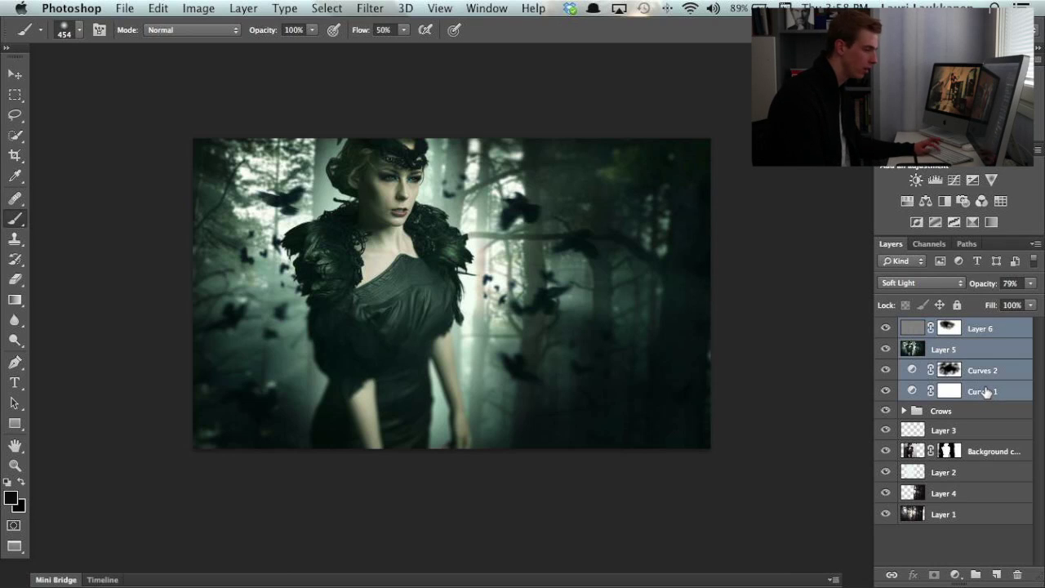
key("super+g")
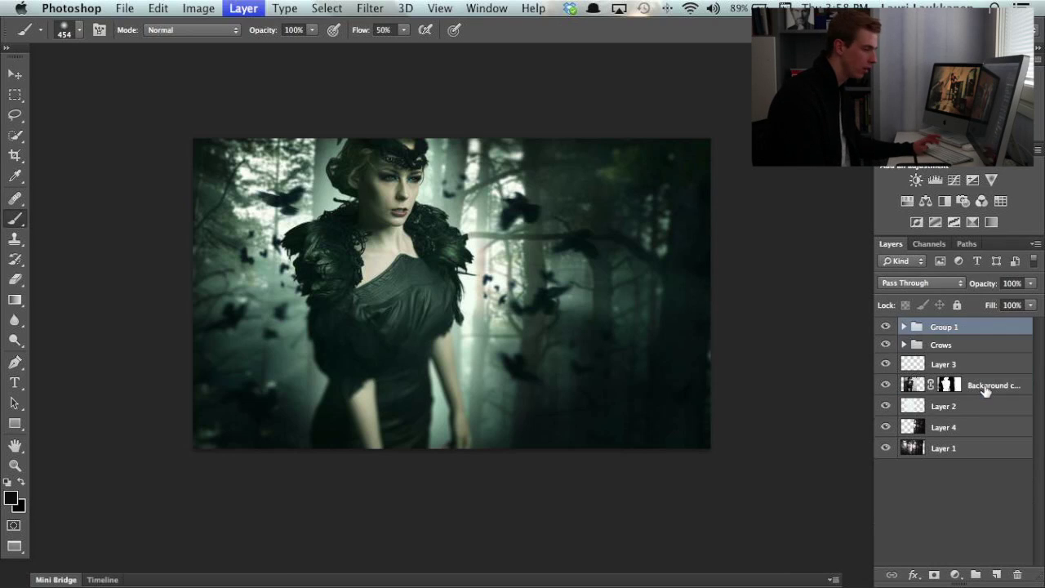
left_click(885, 326)
left_click(886, 327)
left_click(886, 327)
left_click(887, 327)
left_click(888, 328)
left_click(887, 327)
left_click(888, 328)
left_click(886, 328)
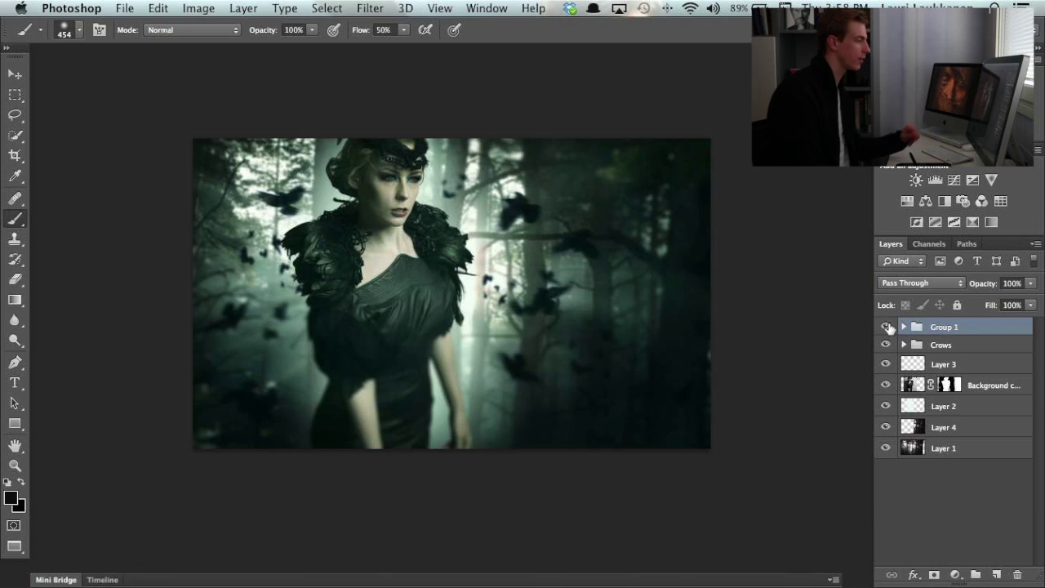